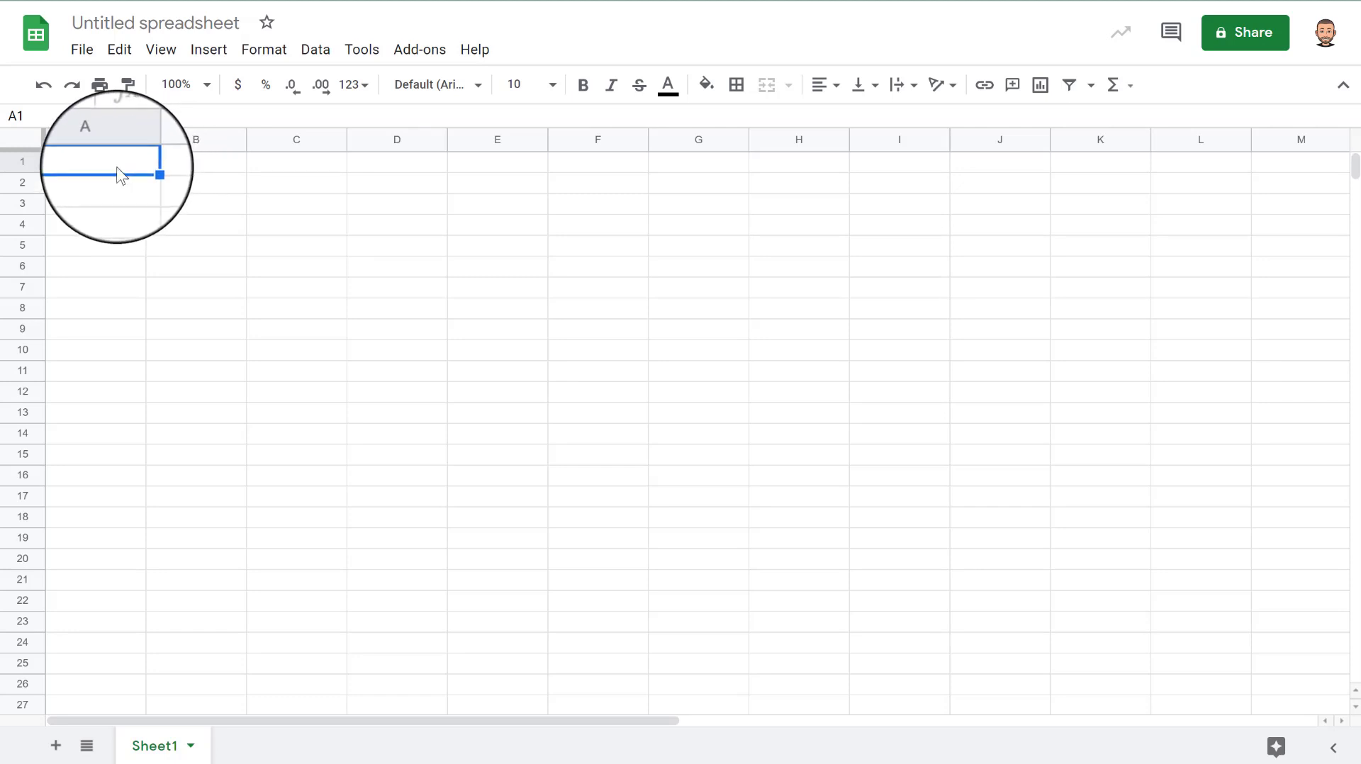
- Merge cells A1:A3 and fill them with the theme red
left_click(117, 184)
left_click(112, 169)
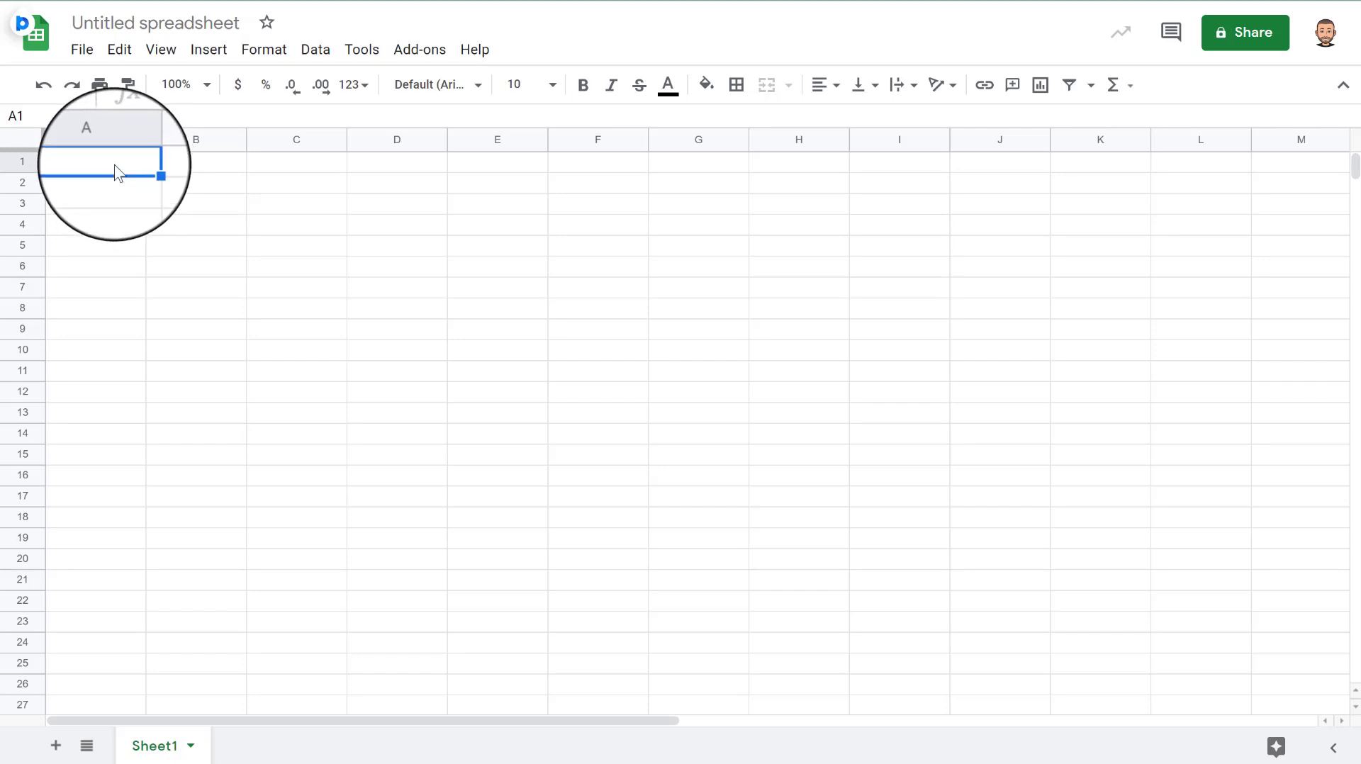
left_click_drag(116, 165, 119, 207)
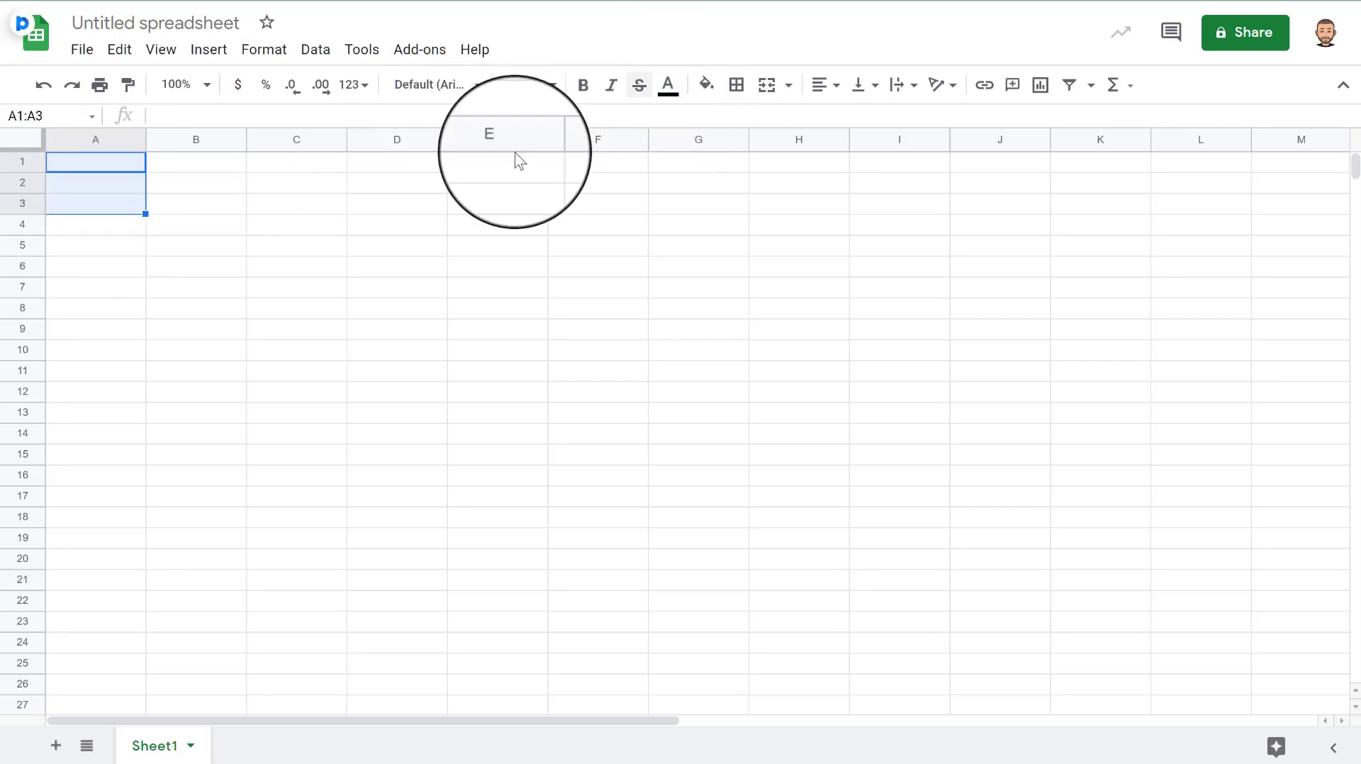
left_click(766, 85)
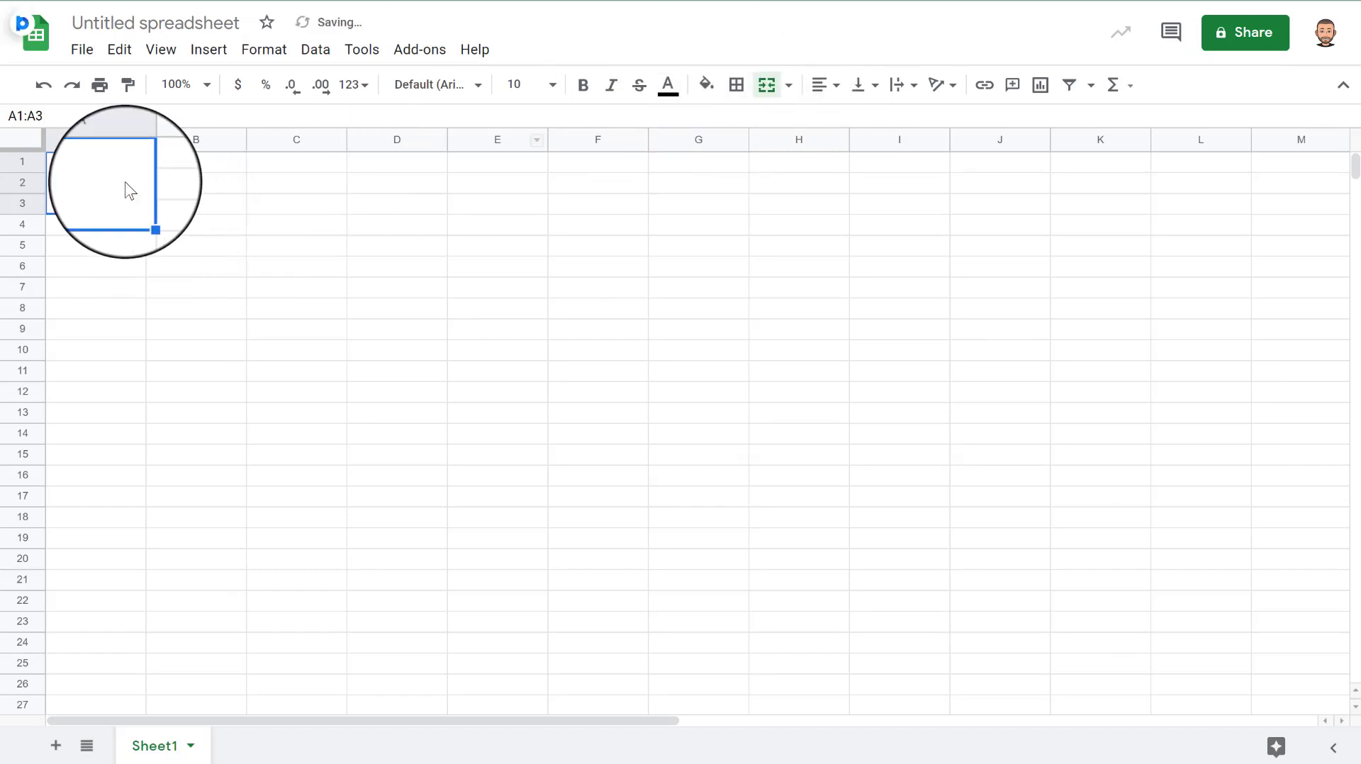
left_click(705, 86)
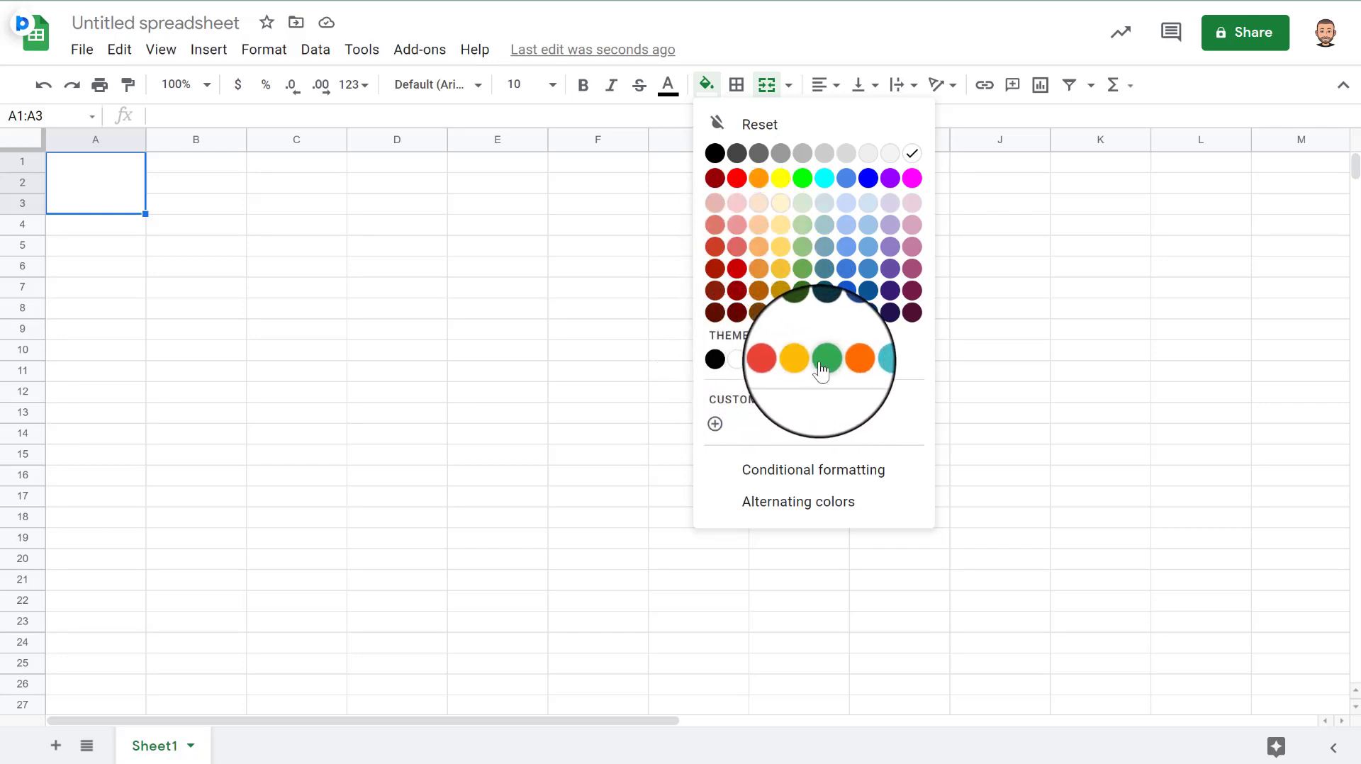
left_click(781, 368)
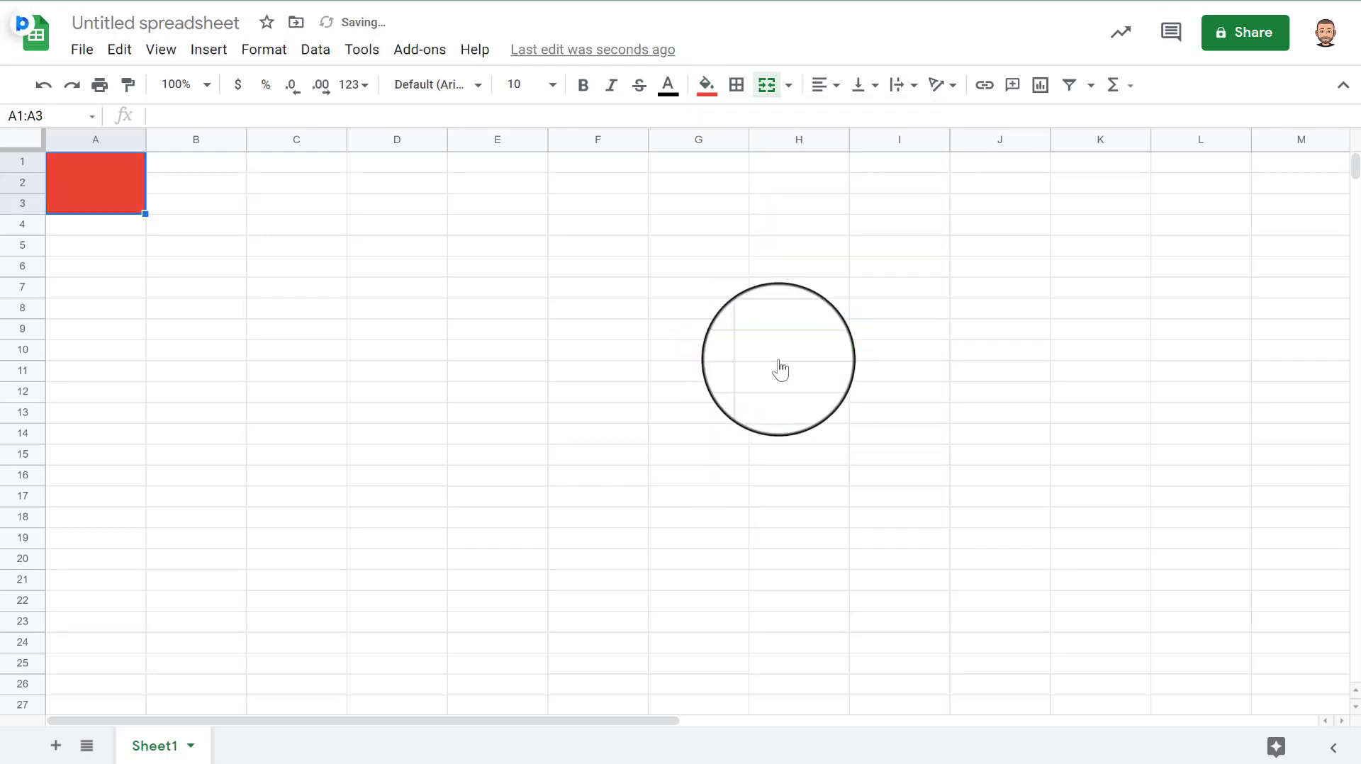
- Merge cells B1:B2 and fill them bright yellow
left_click(114, 244)
left_click_drag(155, 158, 160, 186)
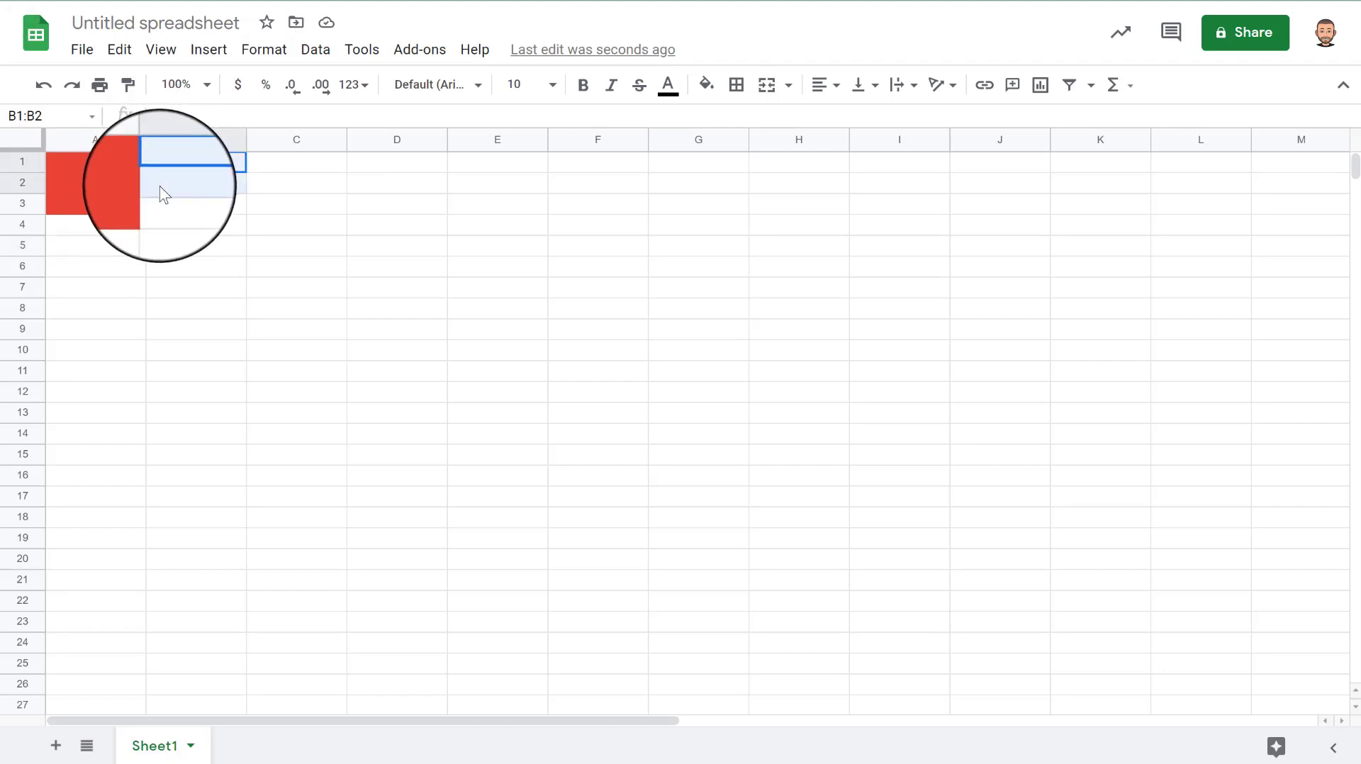
left_click_drag(159, 186, 160, 186)
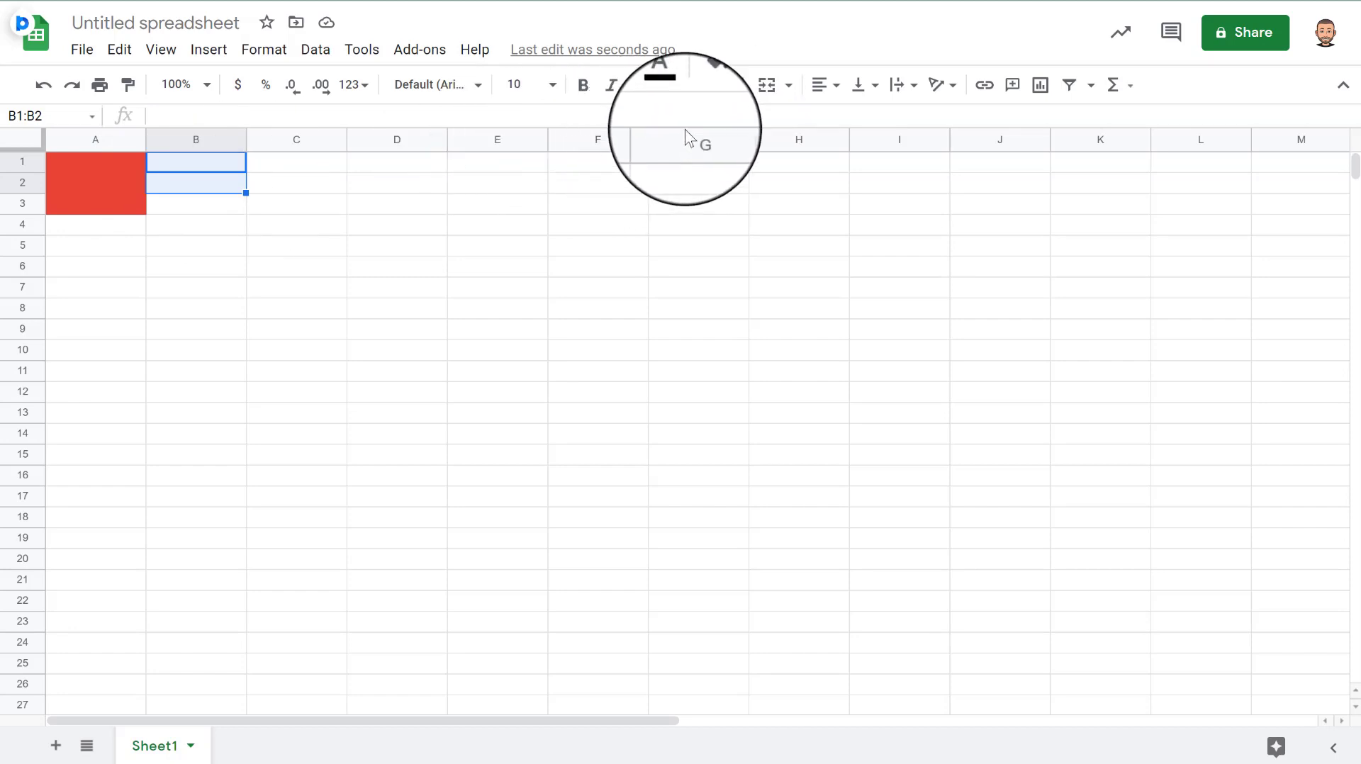
left_click(766, 89)
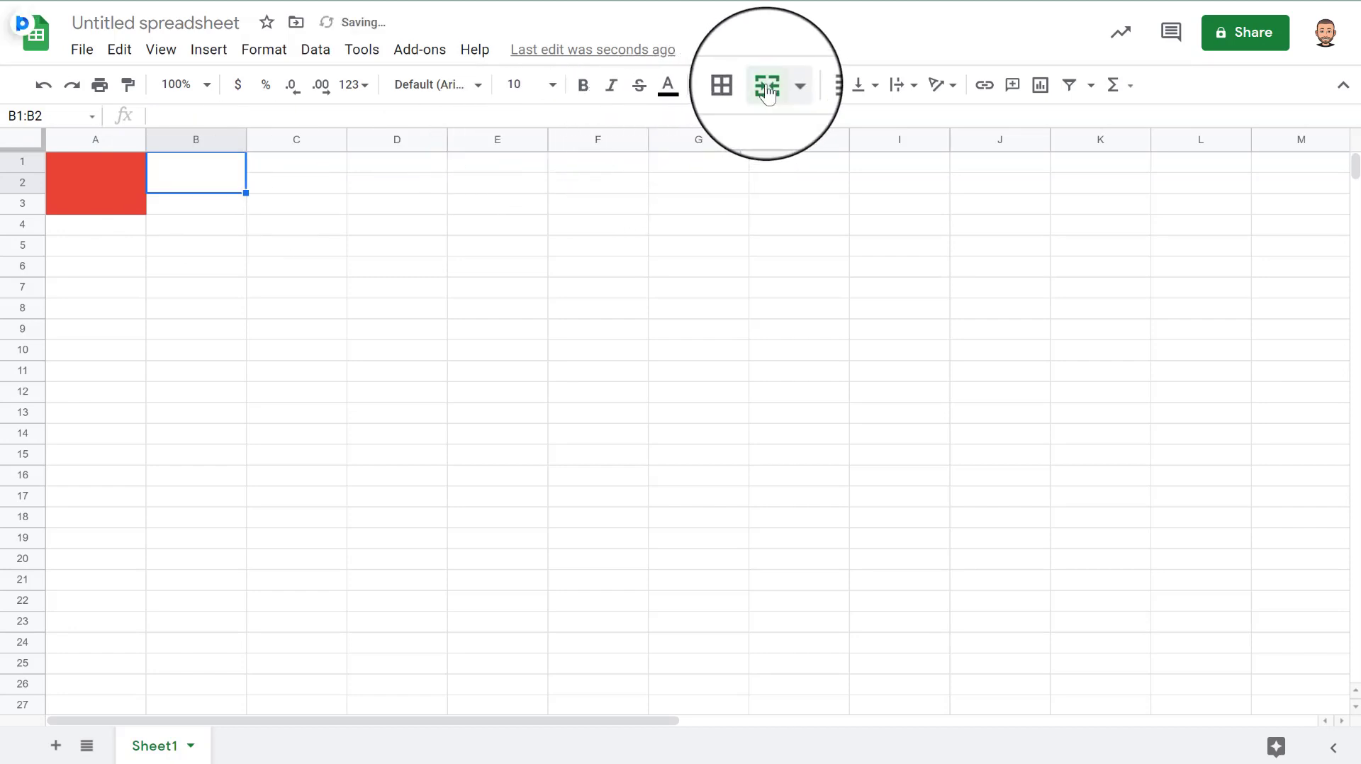
left_click(707, 87)
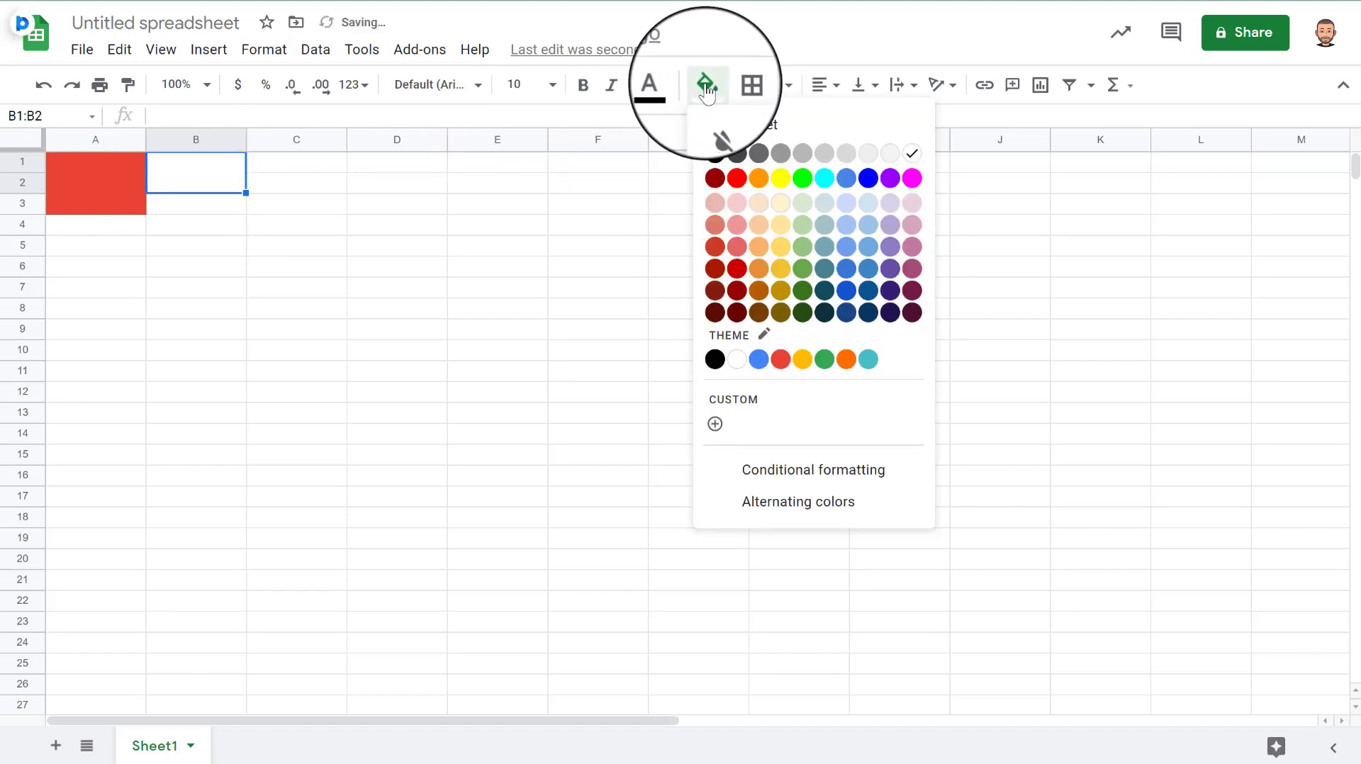
left_click(803, 360)
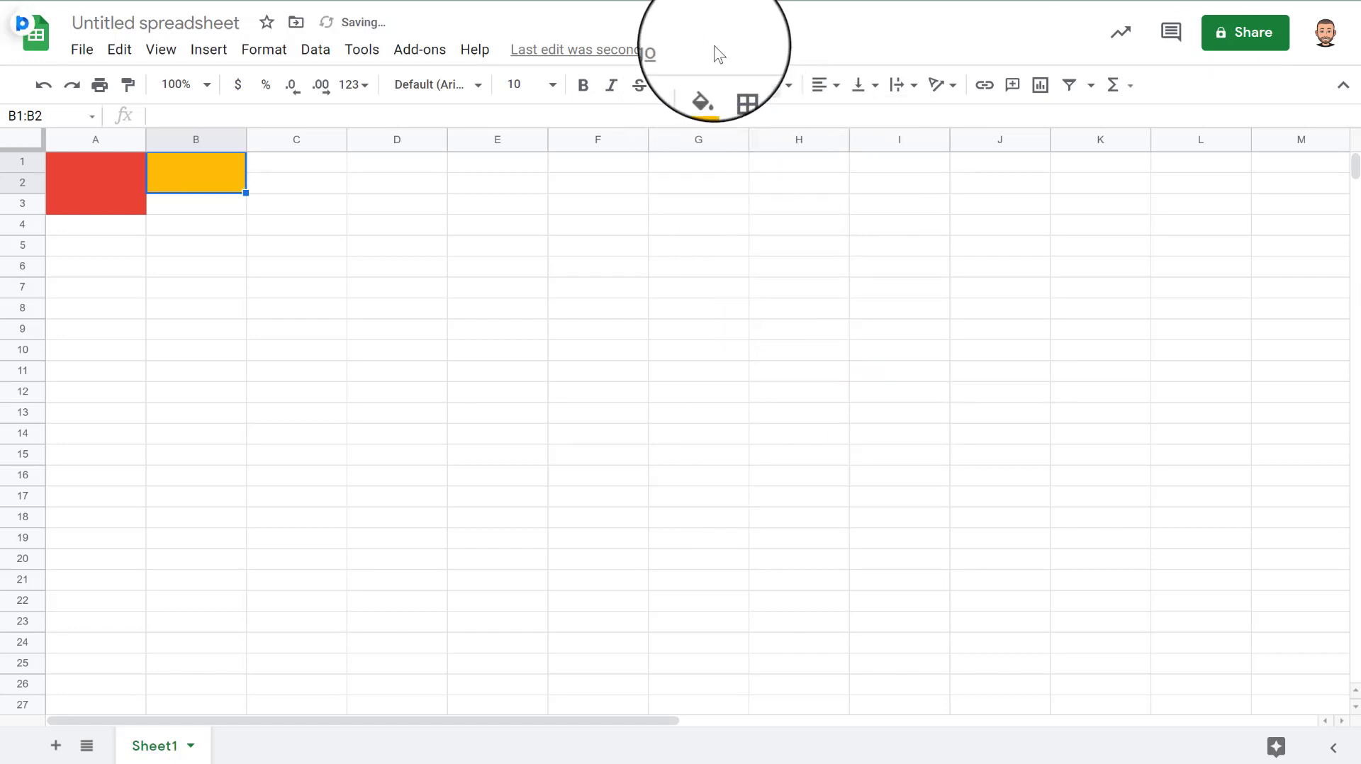
left_click(706, 85)
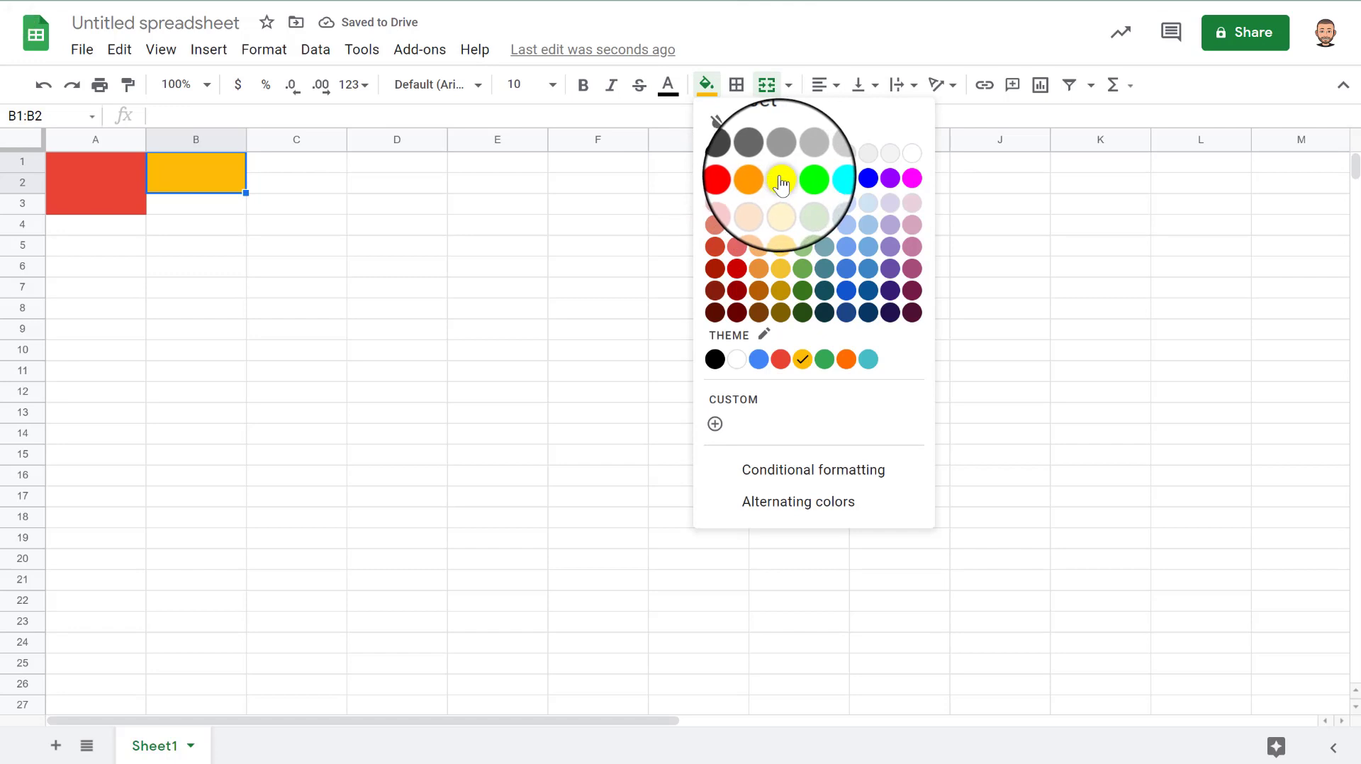
left_click(774, 182)
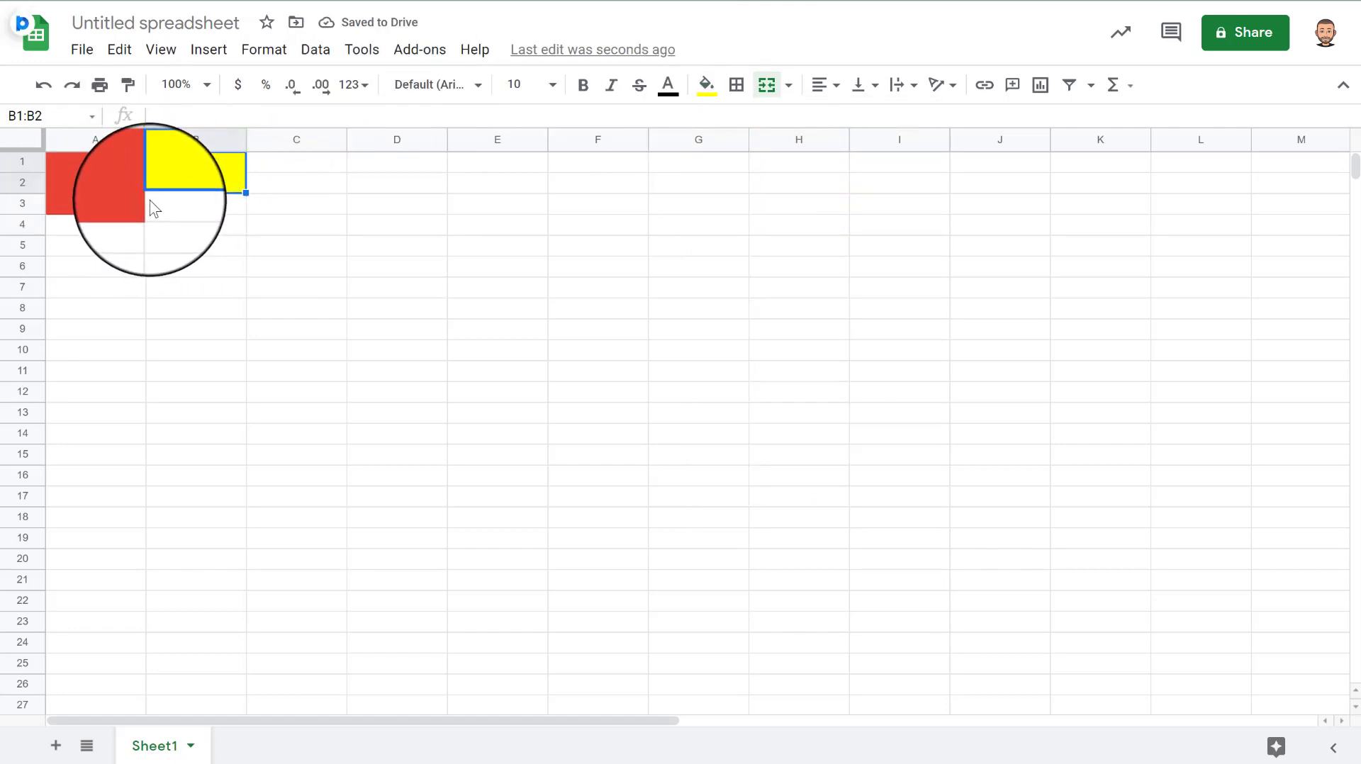
- Merge cells B3:B5 and fill cell A4 with the theme blue
left_click_drag(151, 203, 157, 253)
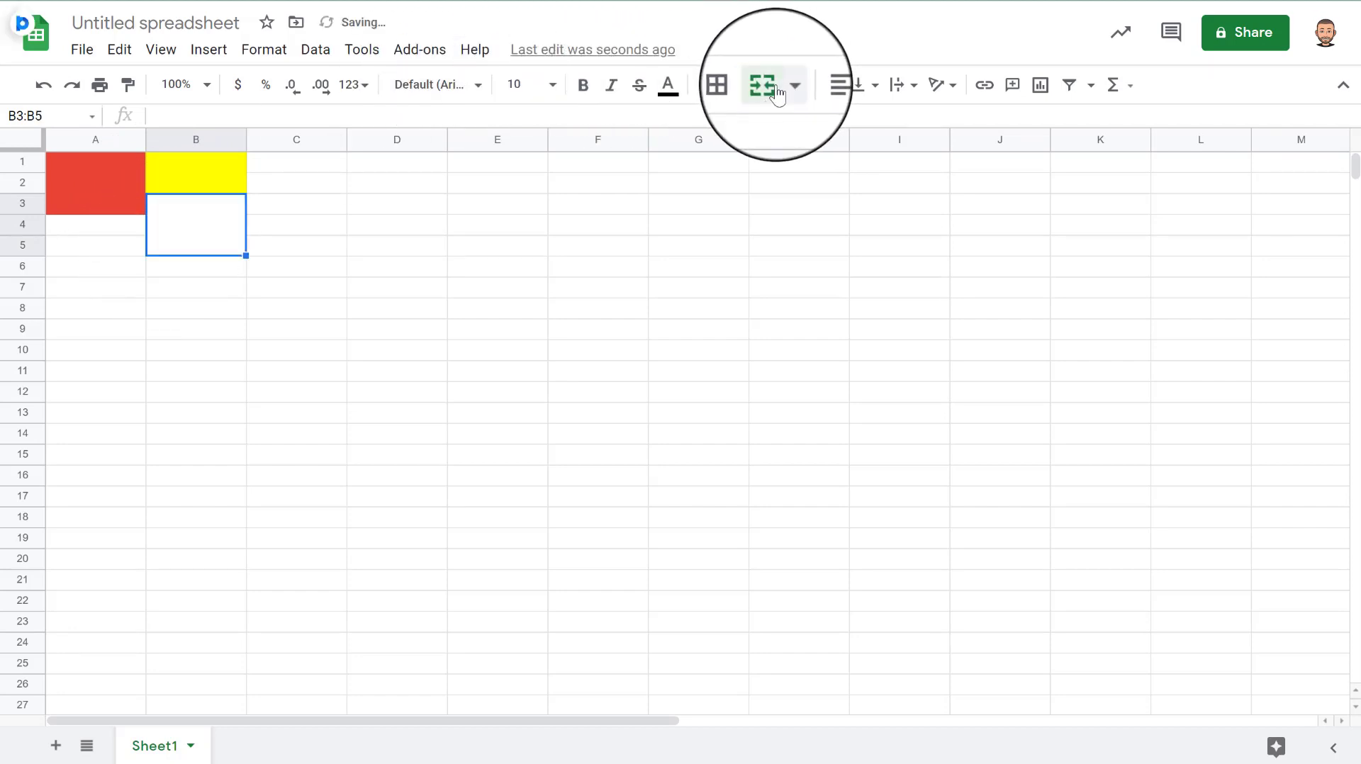
left_click(206, 273)
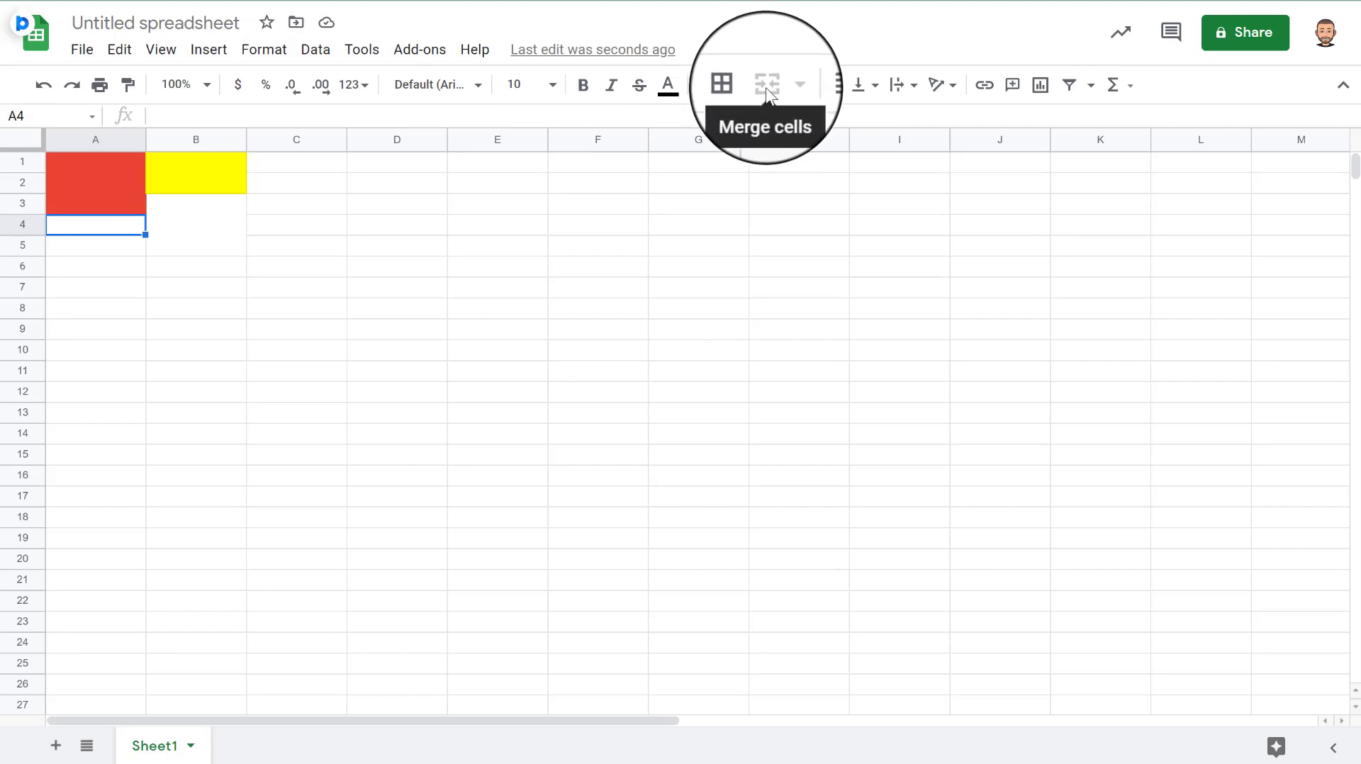
left_click(706, 86)
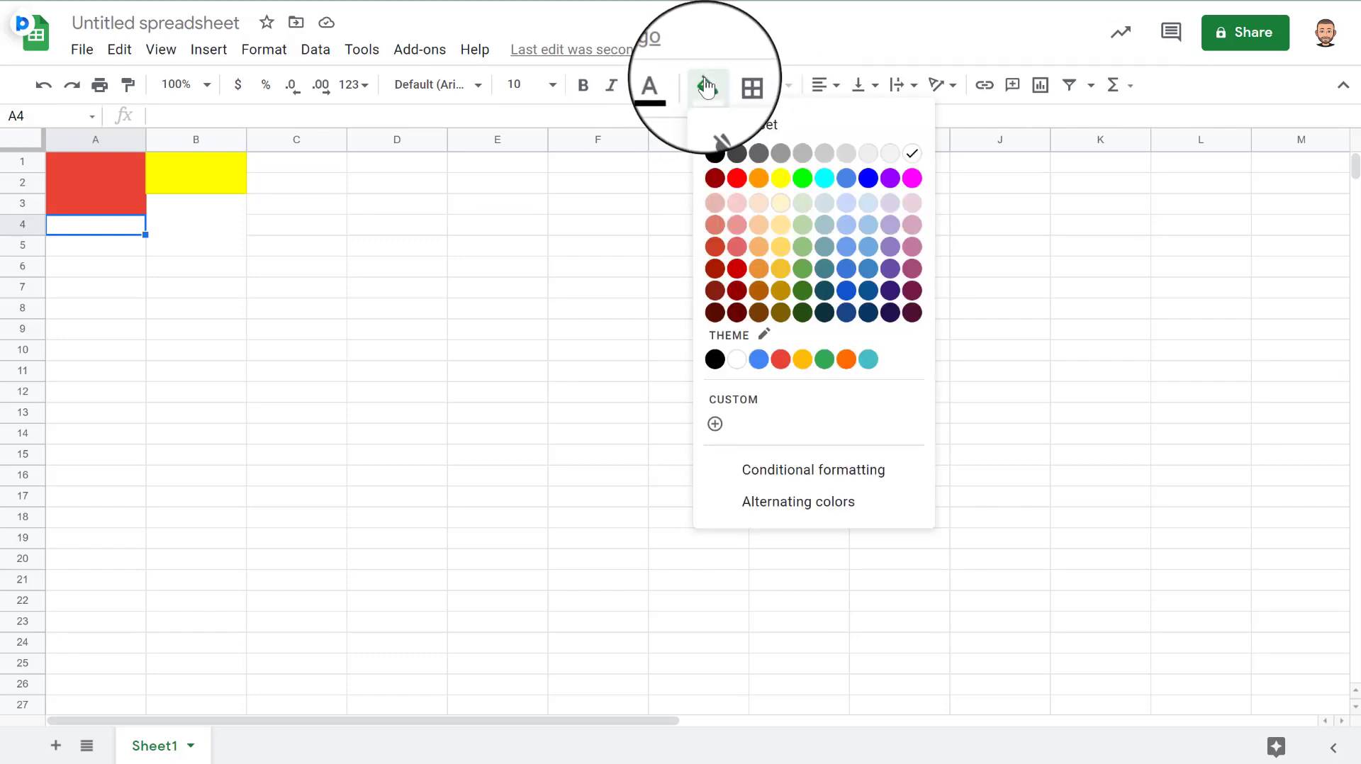
left_click(758, 359)
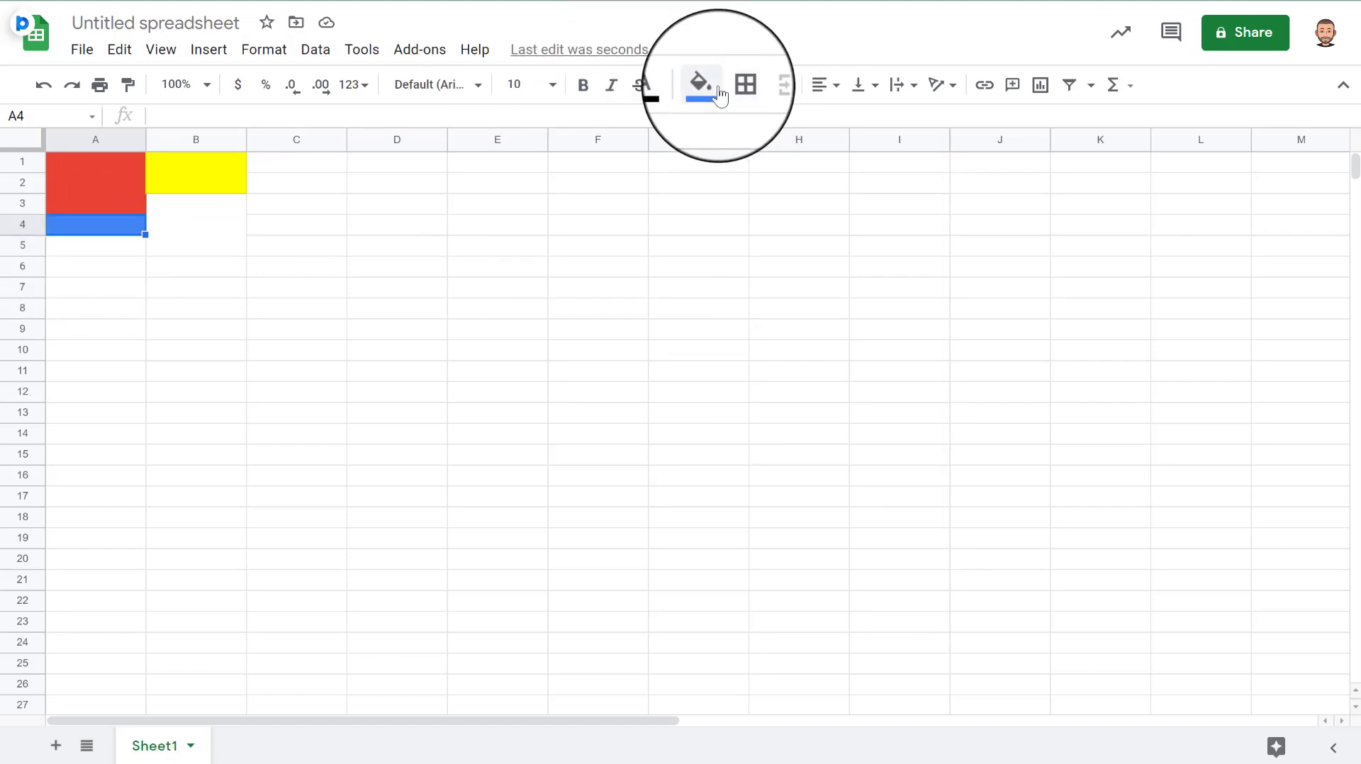
- Fill cells A5:A9 bright yellow
left_click_drag(73, 248, 86, 335)
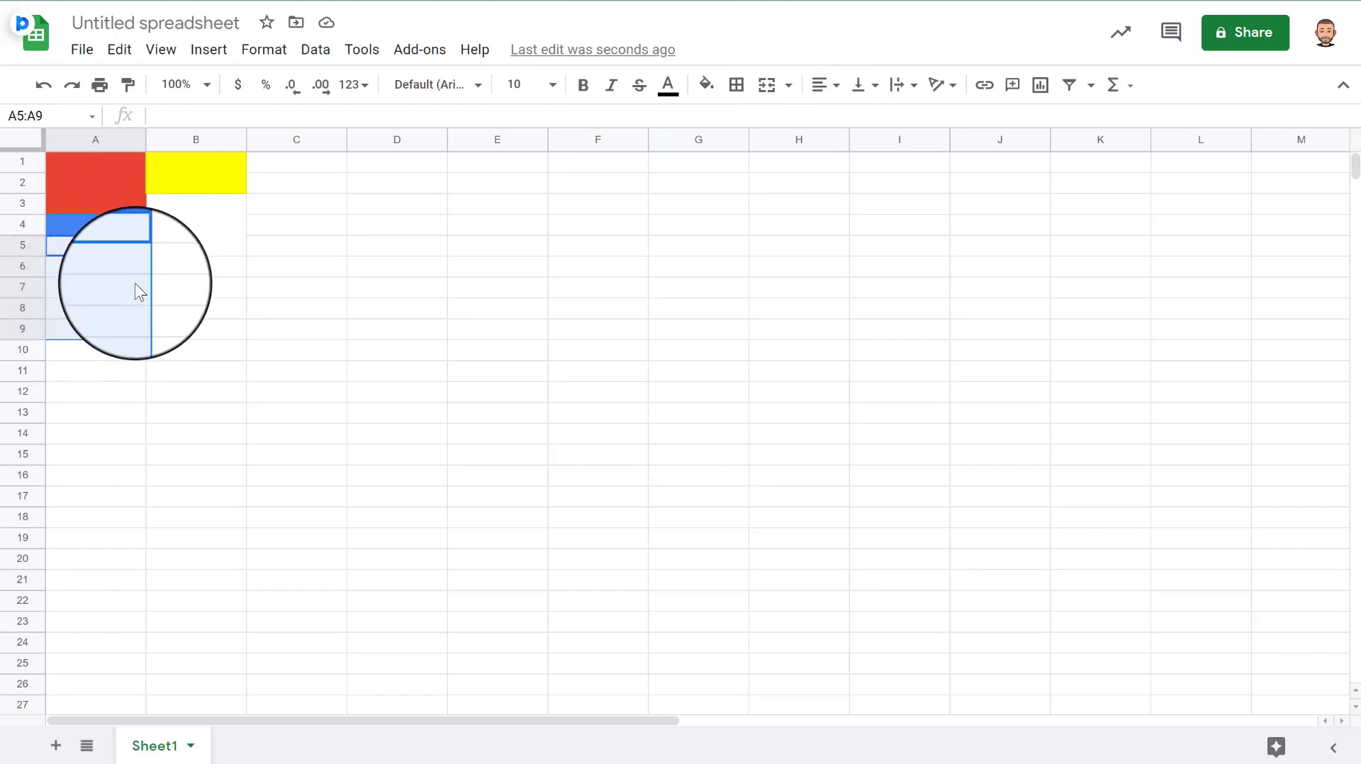
left_click(706, 87)
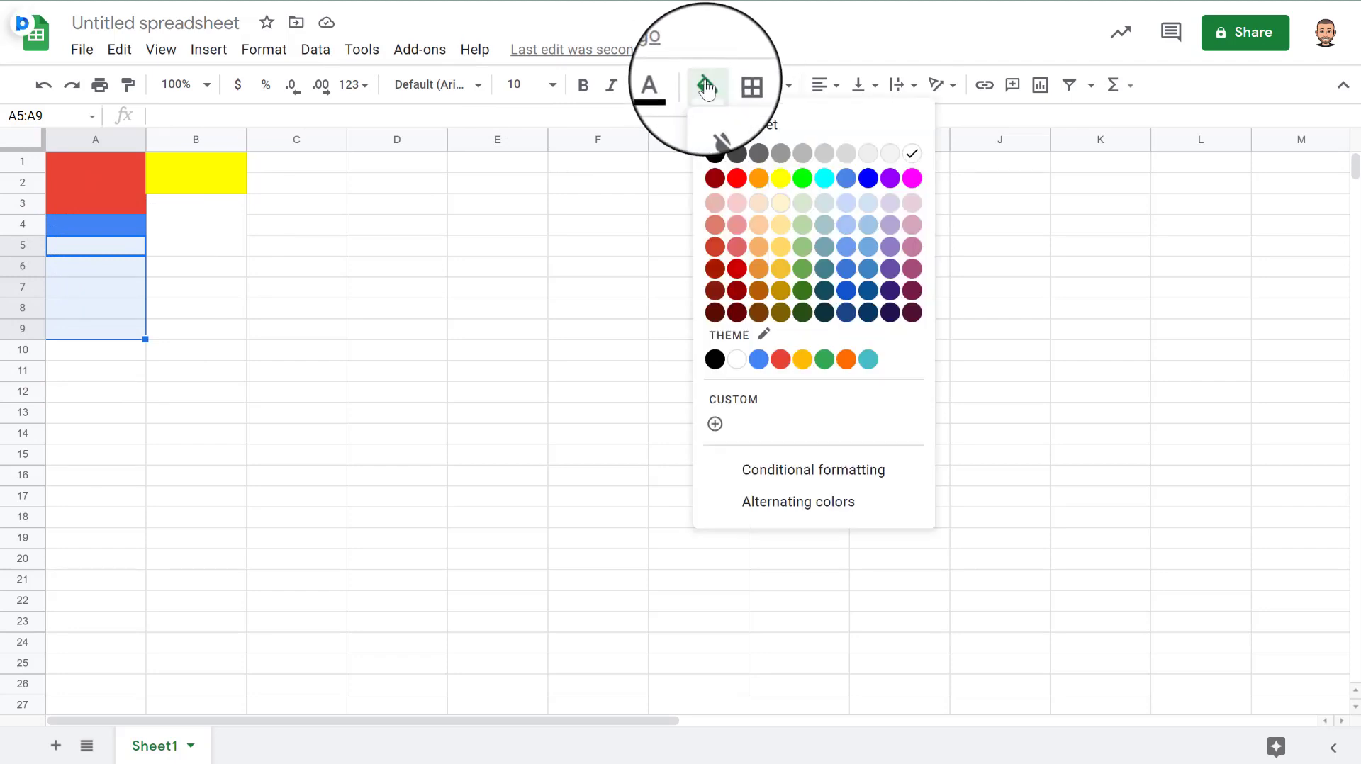
left_click(777, 177)
left_click(185, 282)
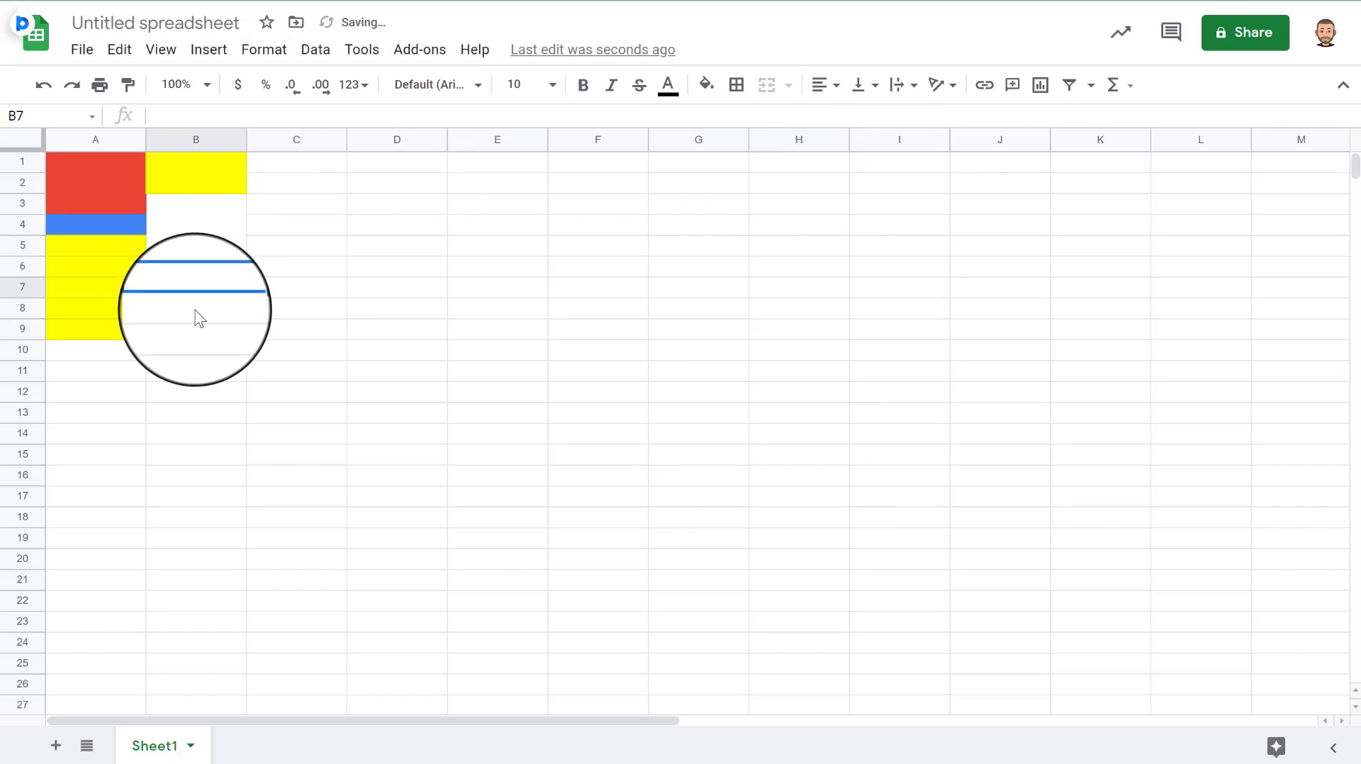
- Undo and redo the yellow fill, then merge cells A5:A9
left_click(78, 248)
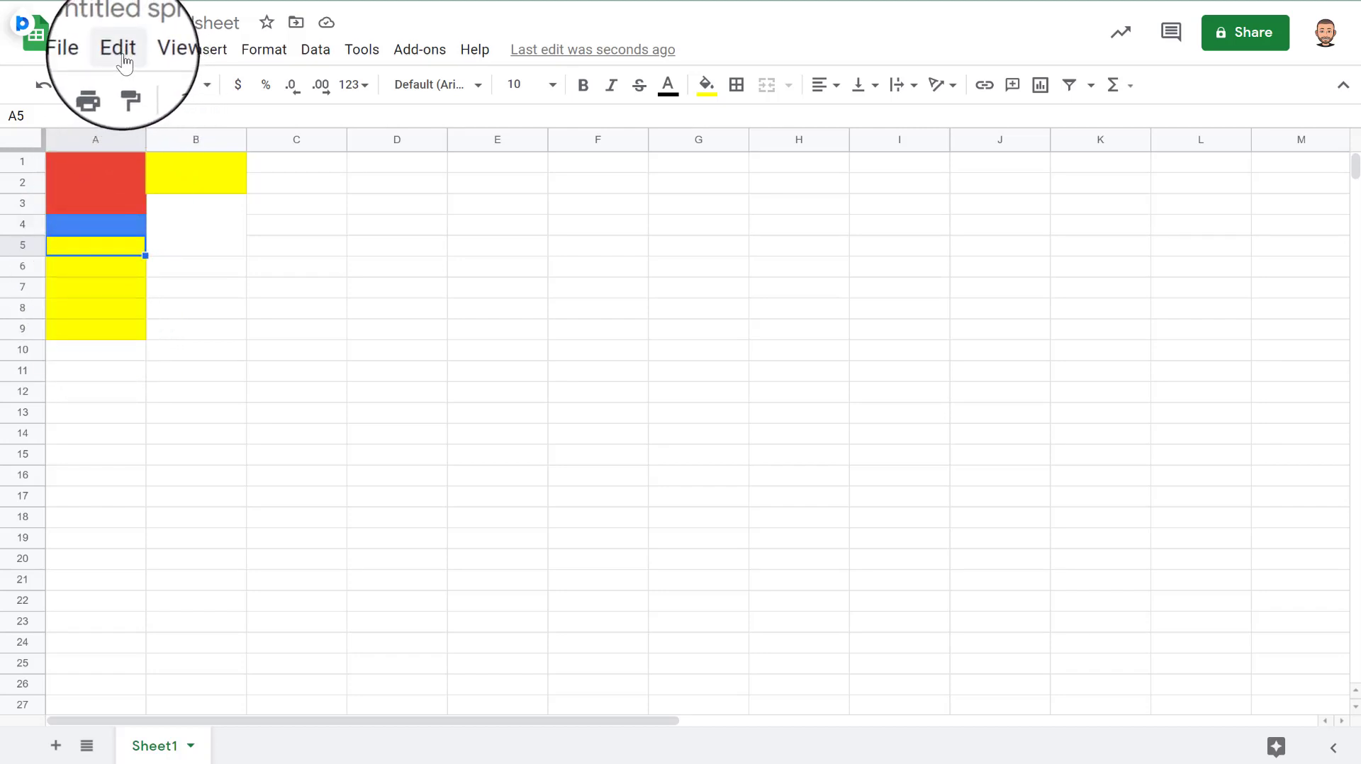
left_click(44, 88)
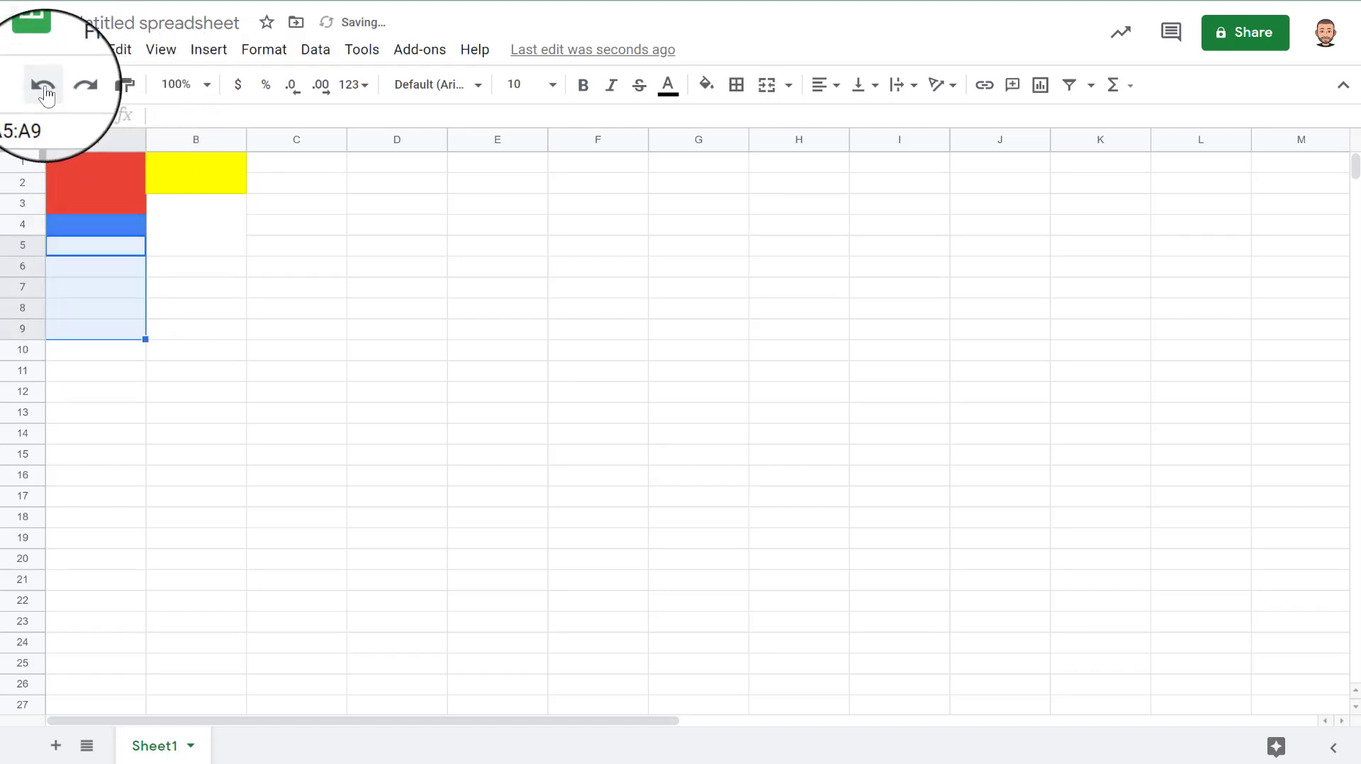
left_click(71, 85)
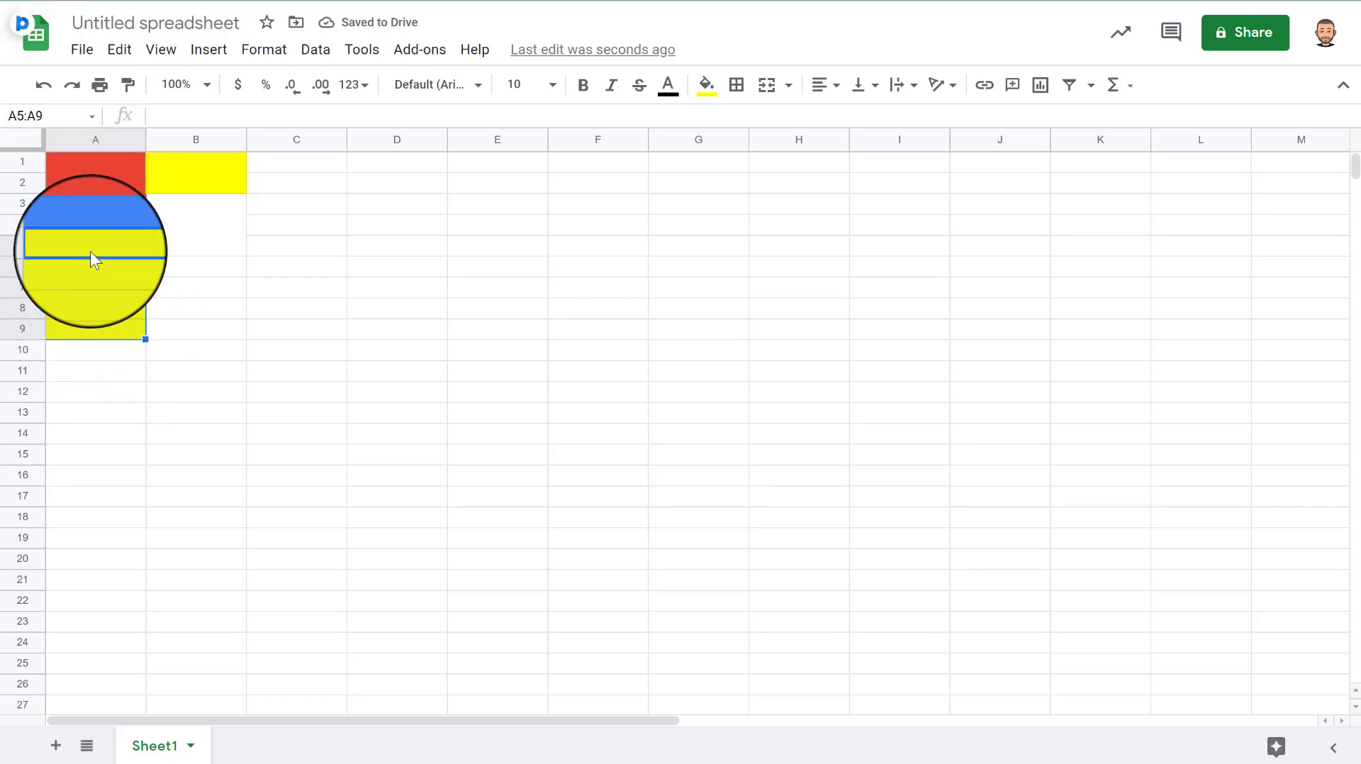
left_click(767, 87)
left_click(231, 306)
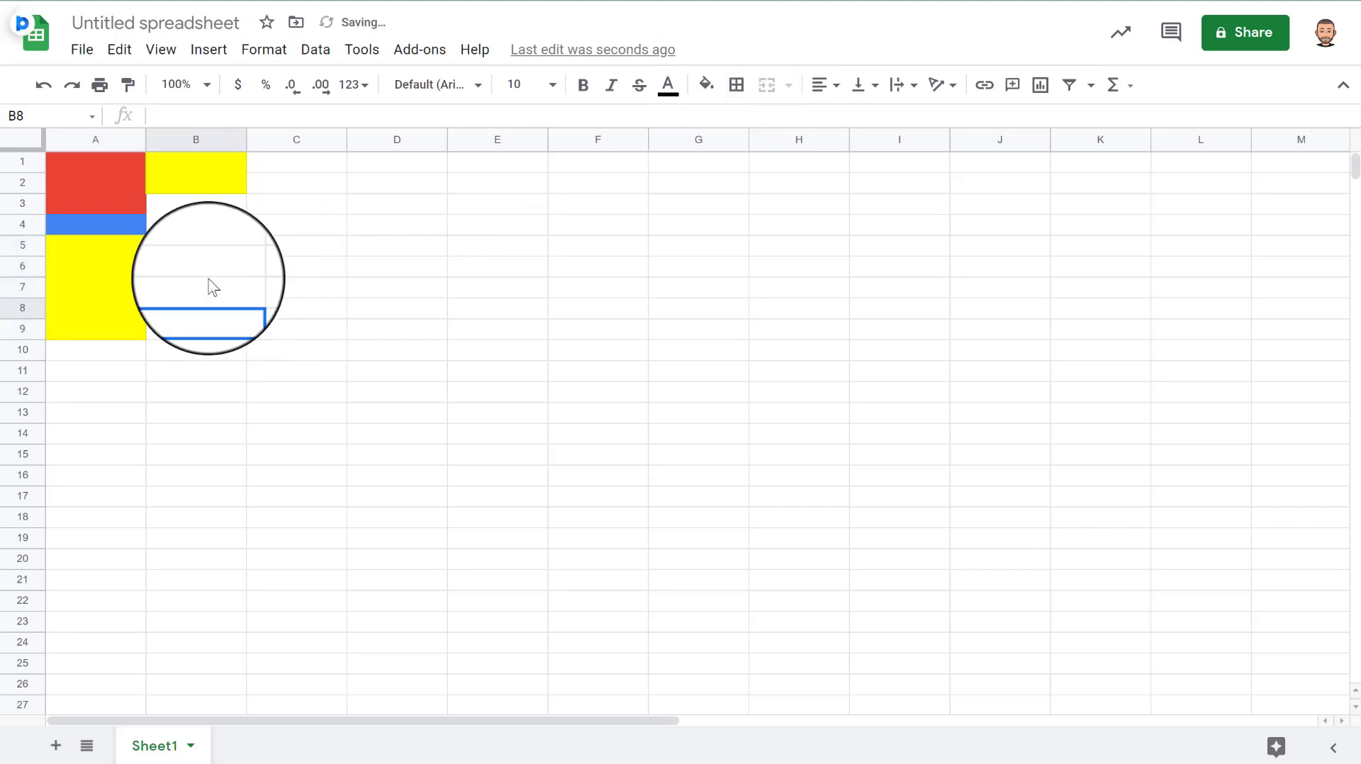
- Merge cells B6:C8 and fill the block with the theme red
left_click(182, 250)
left_click(190, 266)
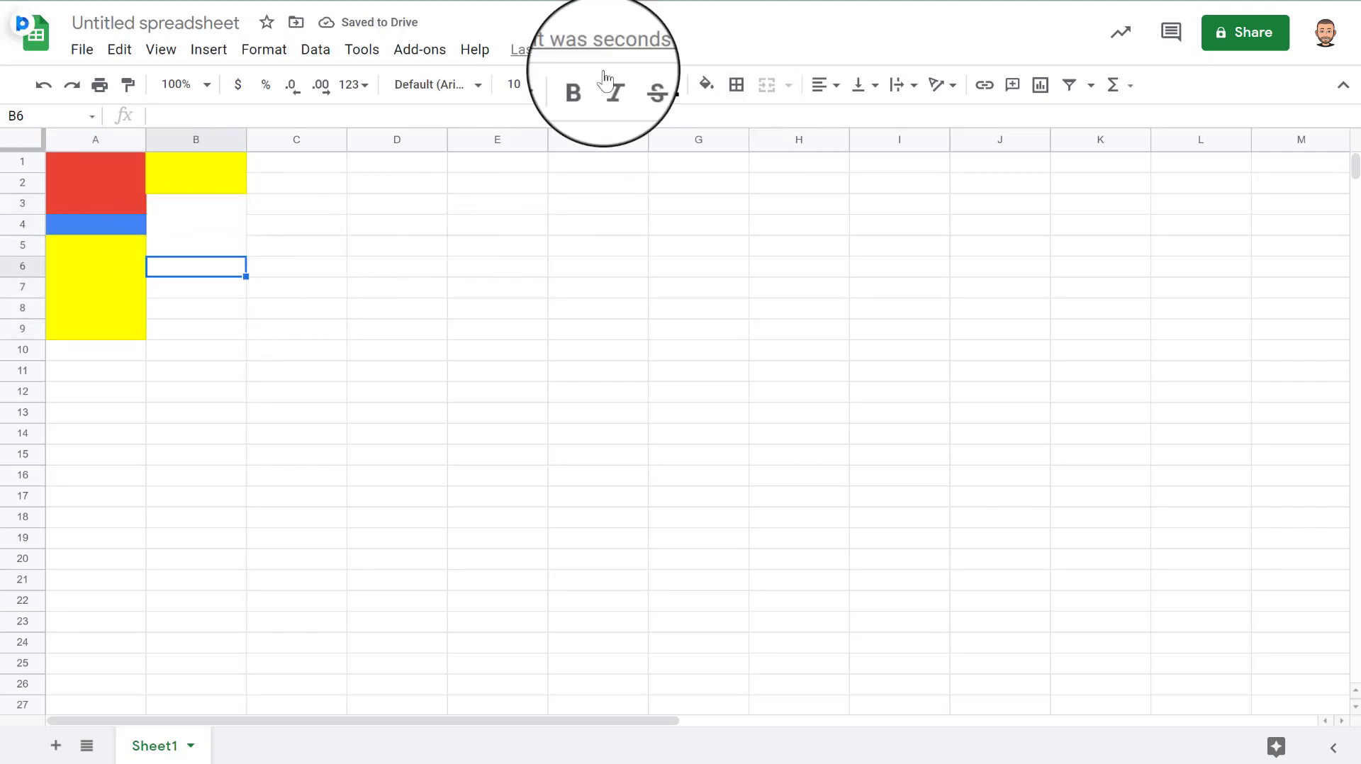
left_click_drag(201, 273, 329, 307)
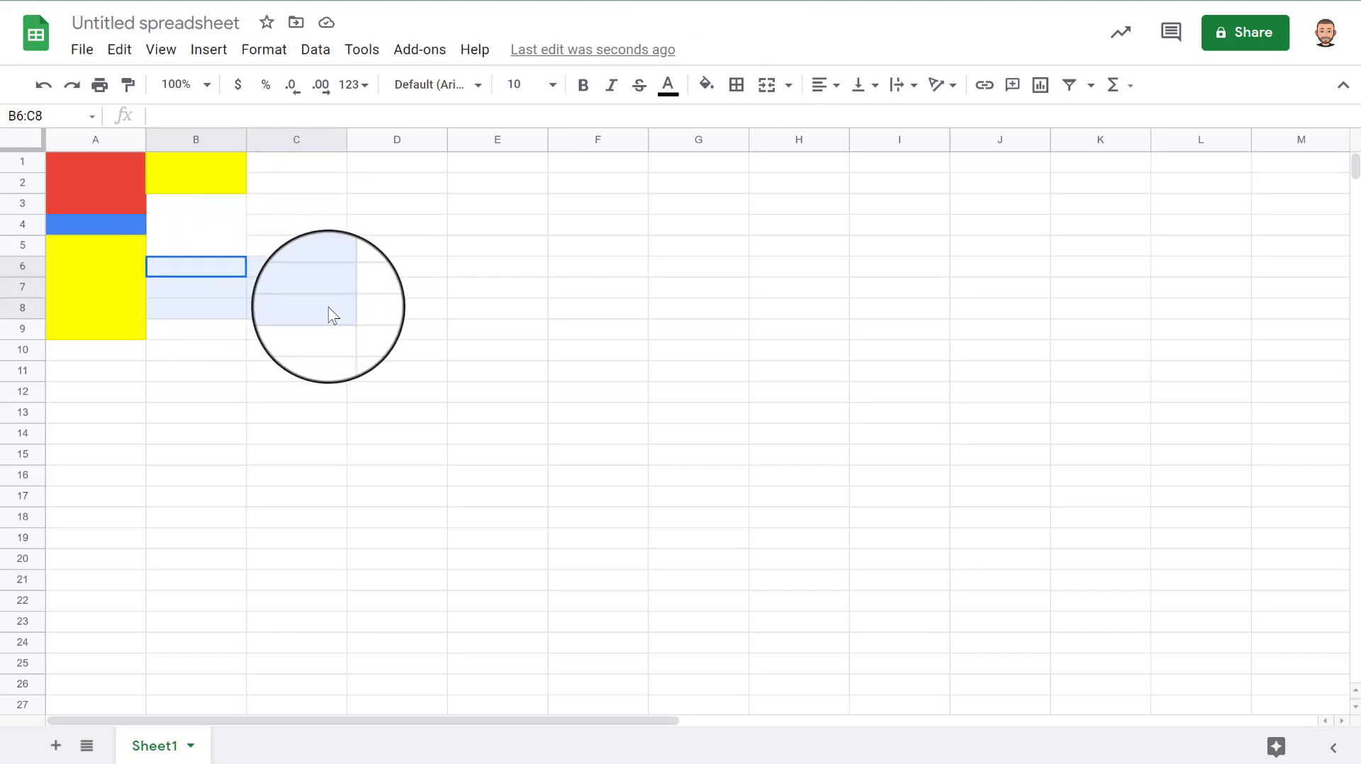
left_click(767, 85)
left_click(706, 85)
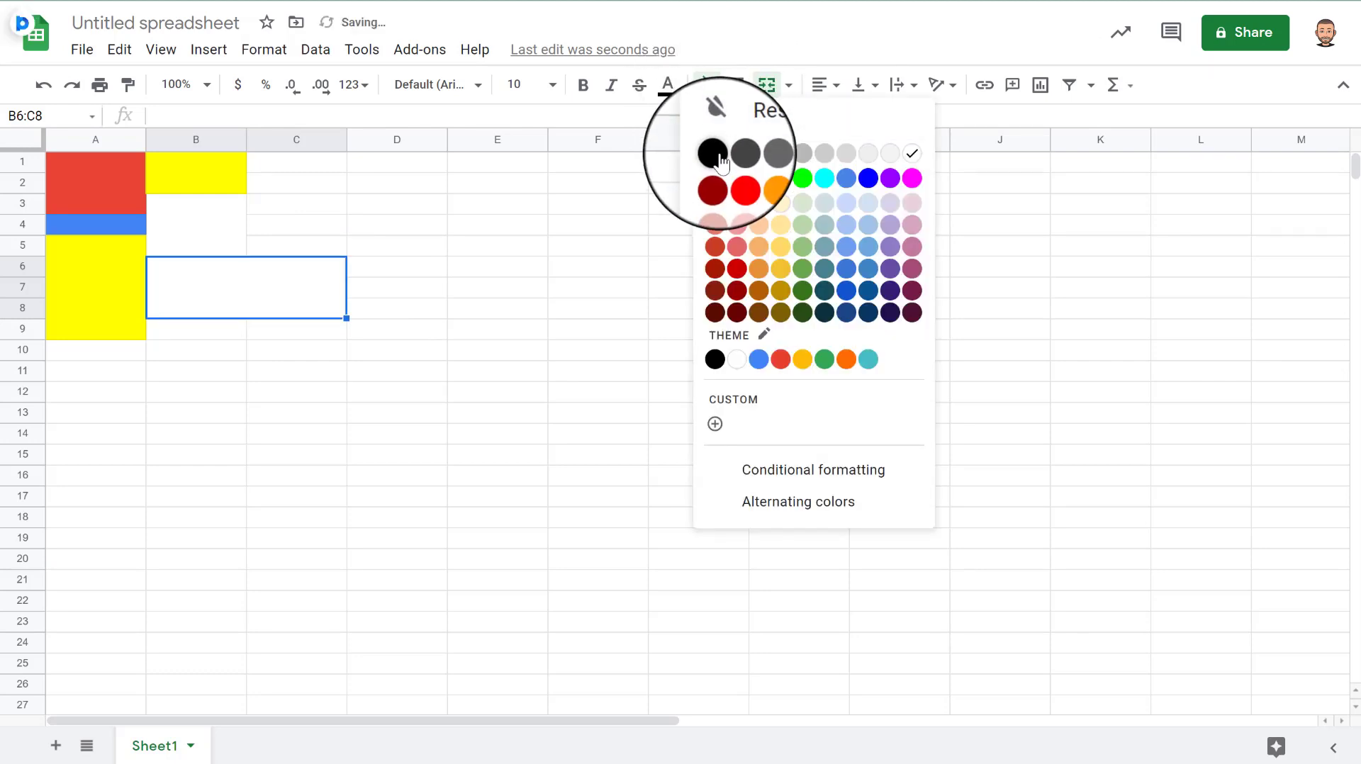
left_click(780, 359)
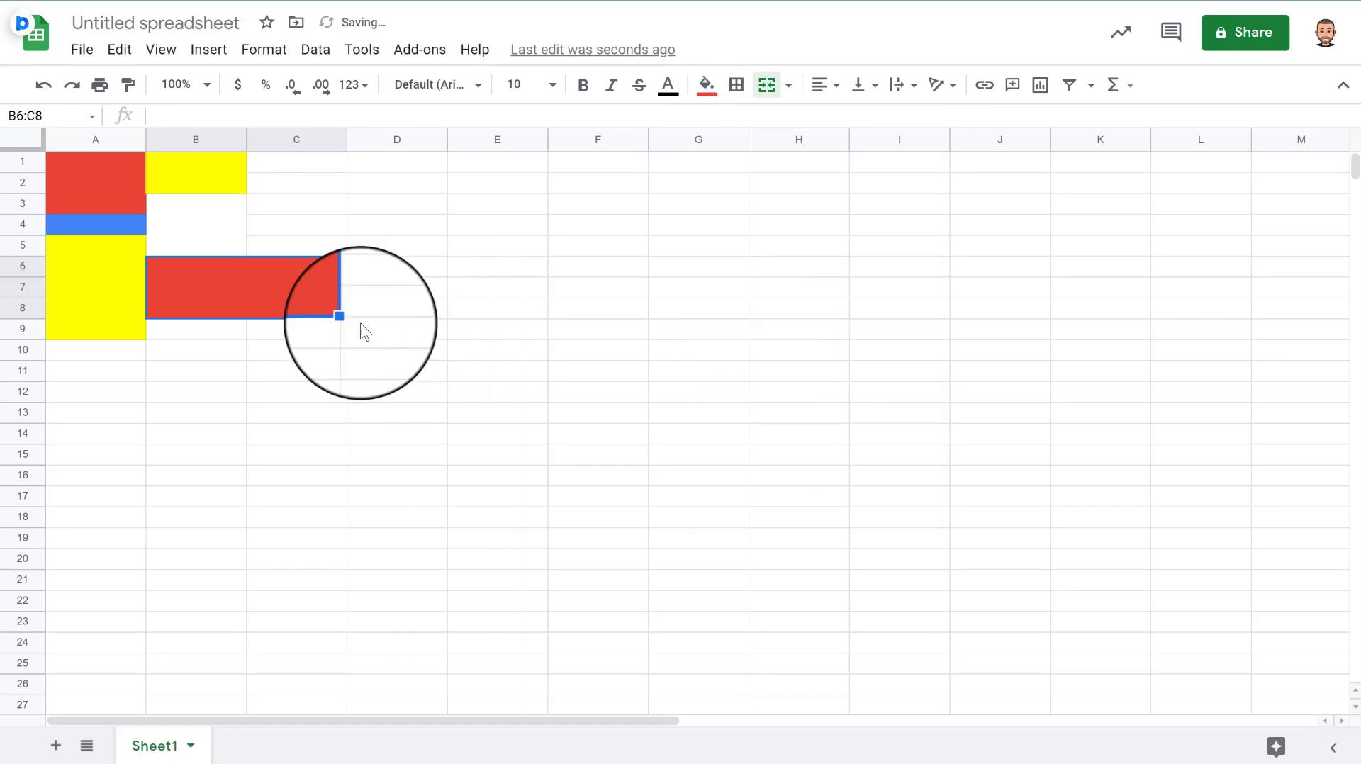
left_click(216, 330)
- Add a black outer border around the merged B6:C8 block
left_click(265, 169)
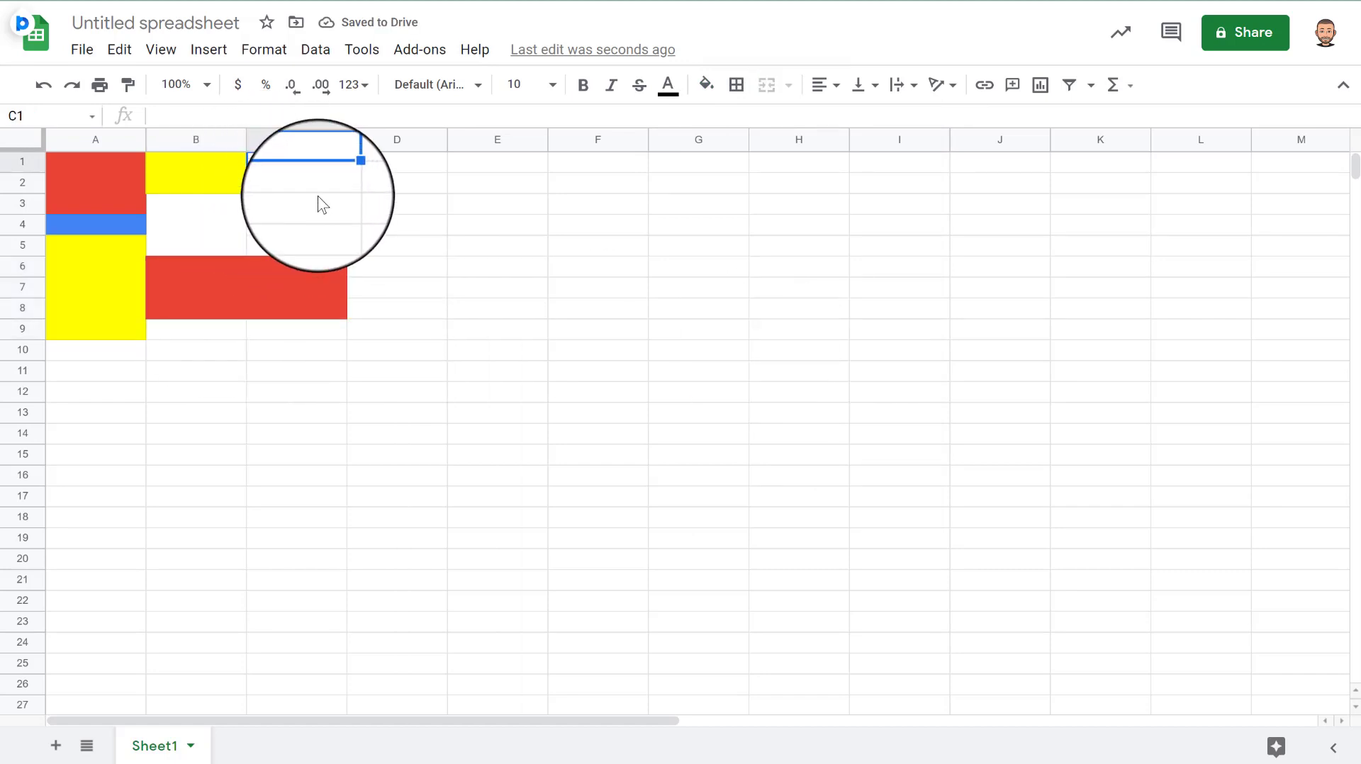
left_click(193, 178)
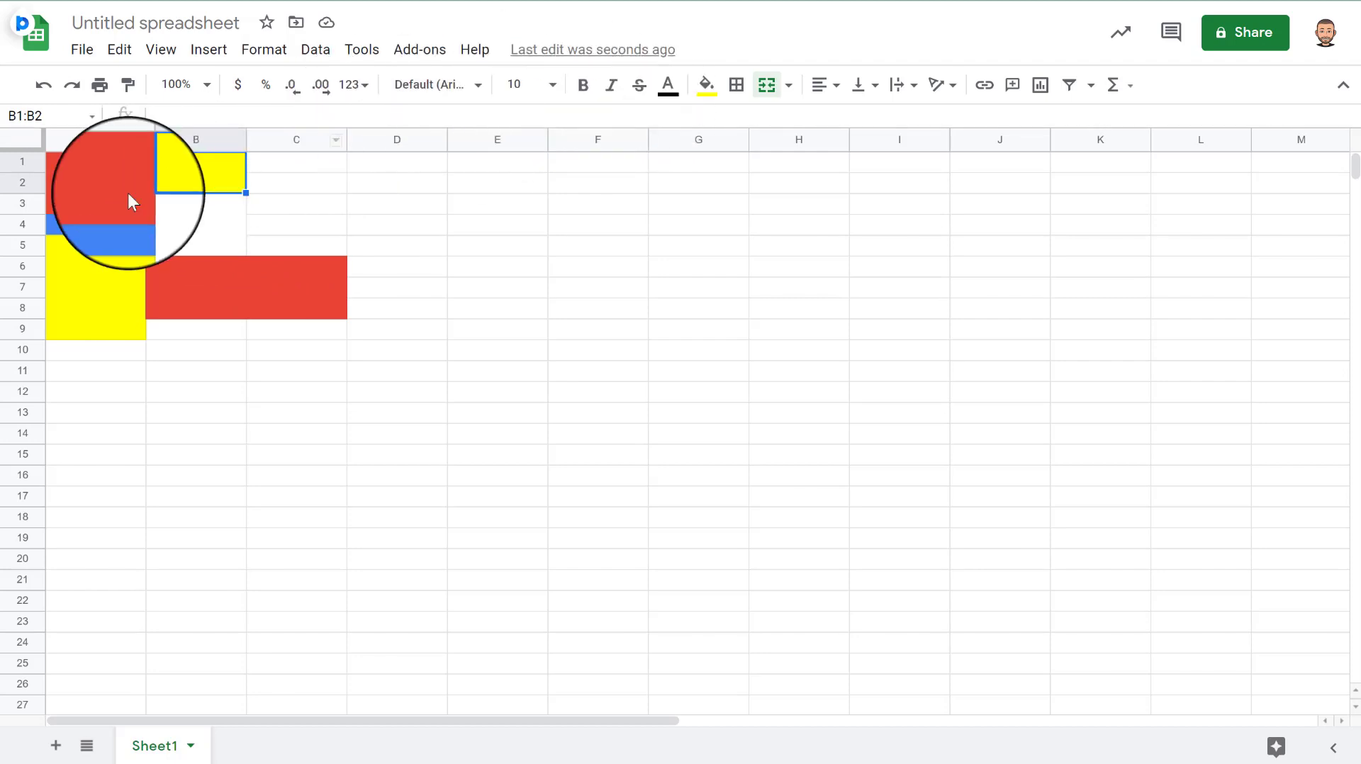
left_click(300, 283)
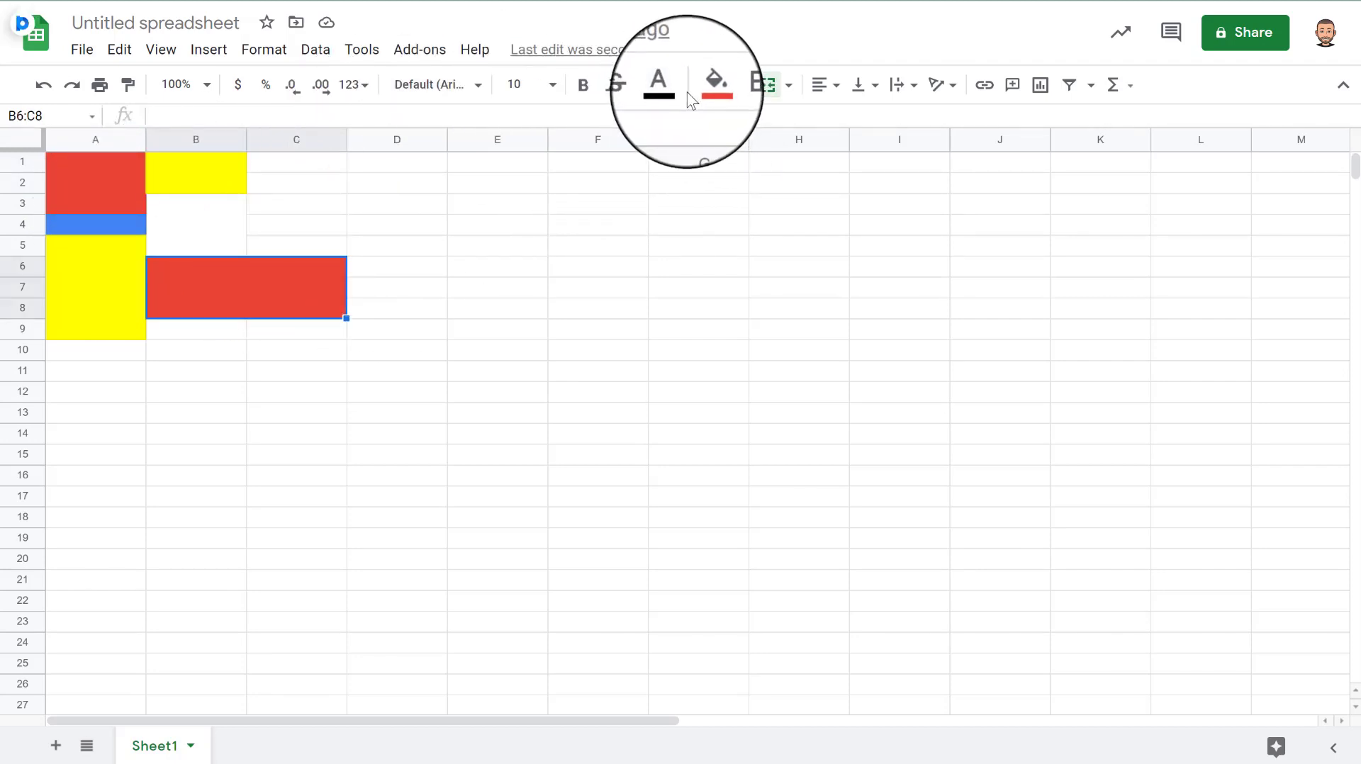
left_click(217, 226)
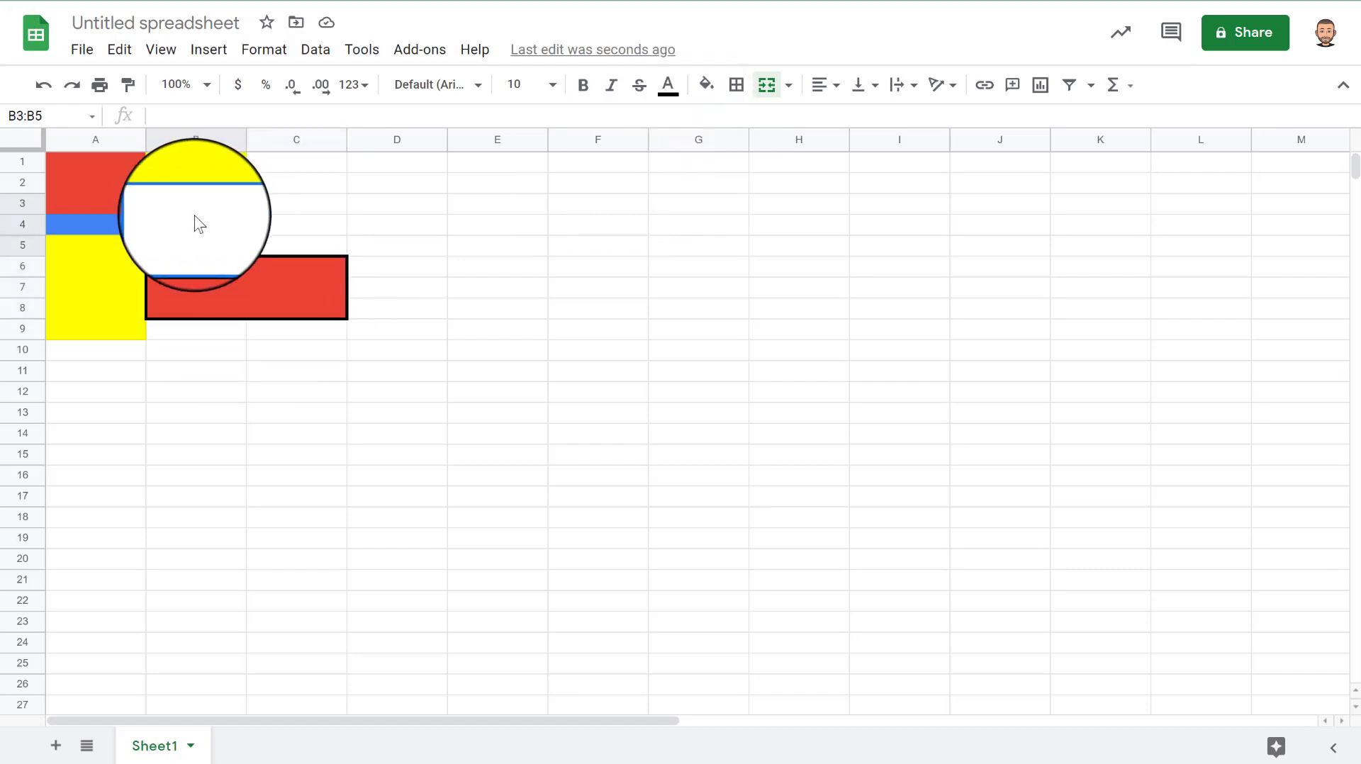
- Add outer borders around the merged B3:B5 cell
left_click(287, 222)
left_click(192, 232)
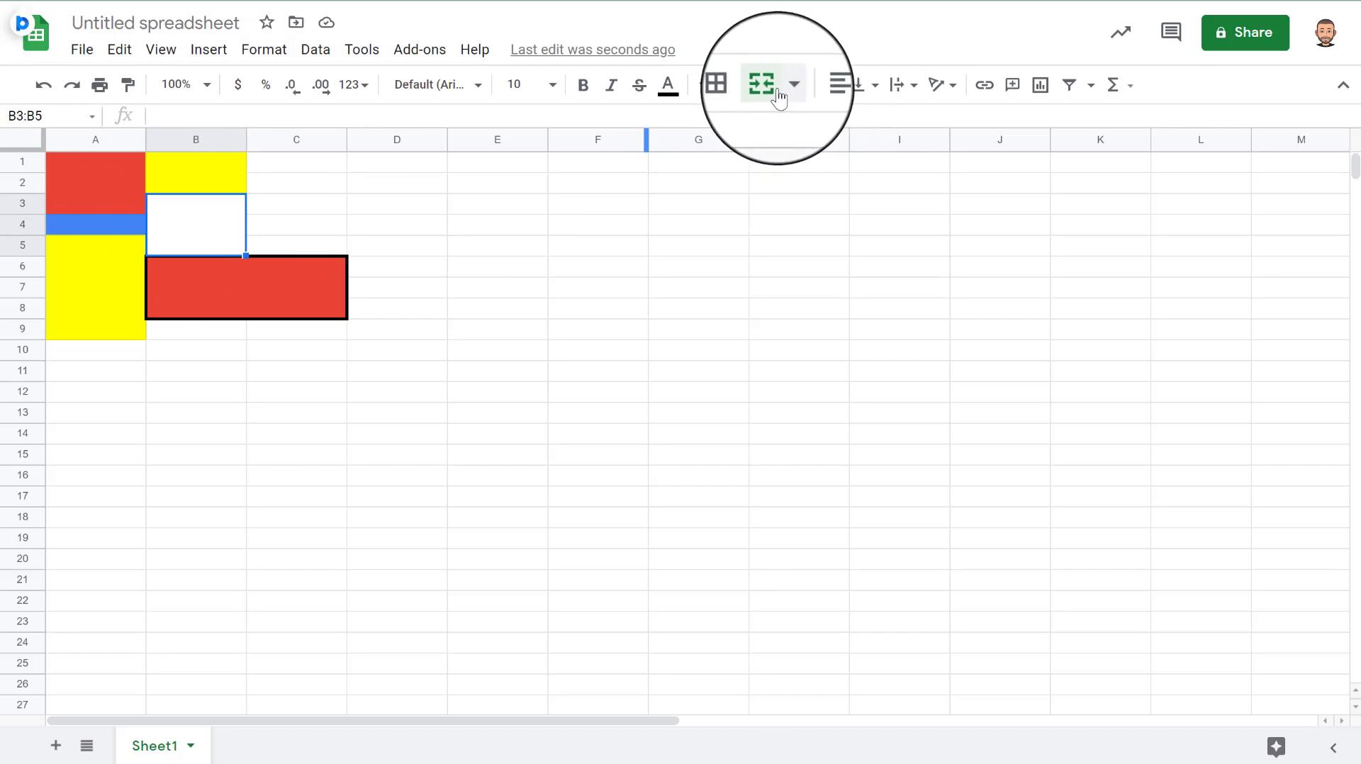
left_click(737, 86)
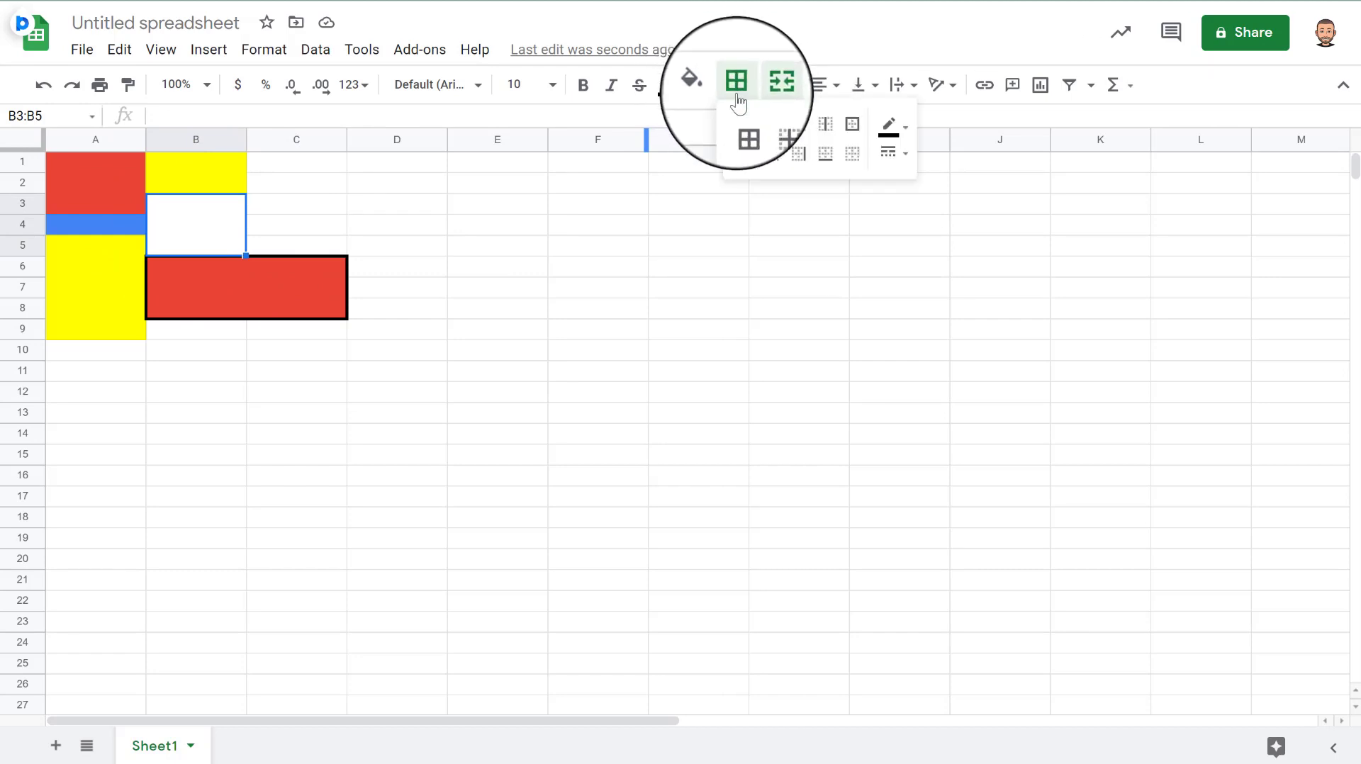
left_click(852, 125)
left_click(287, 185)
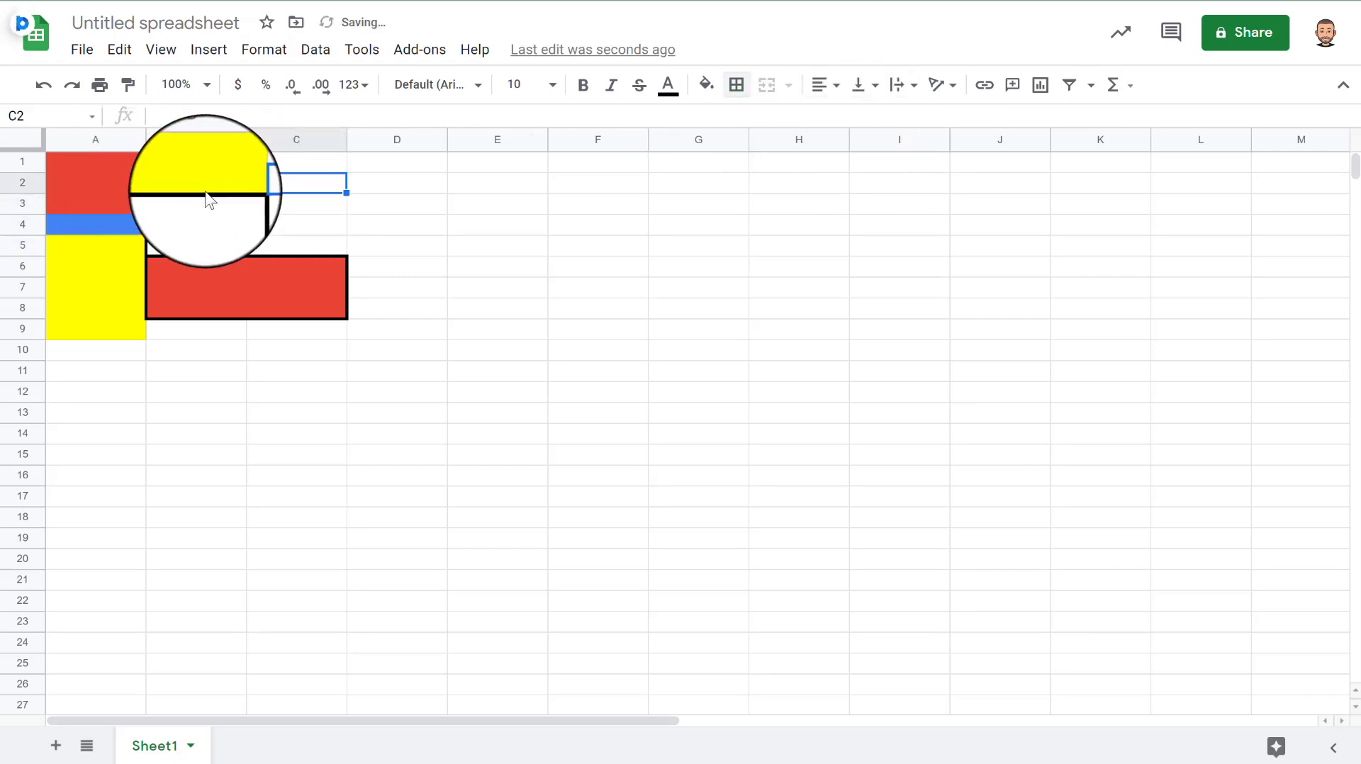
left_click(215, 170)
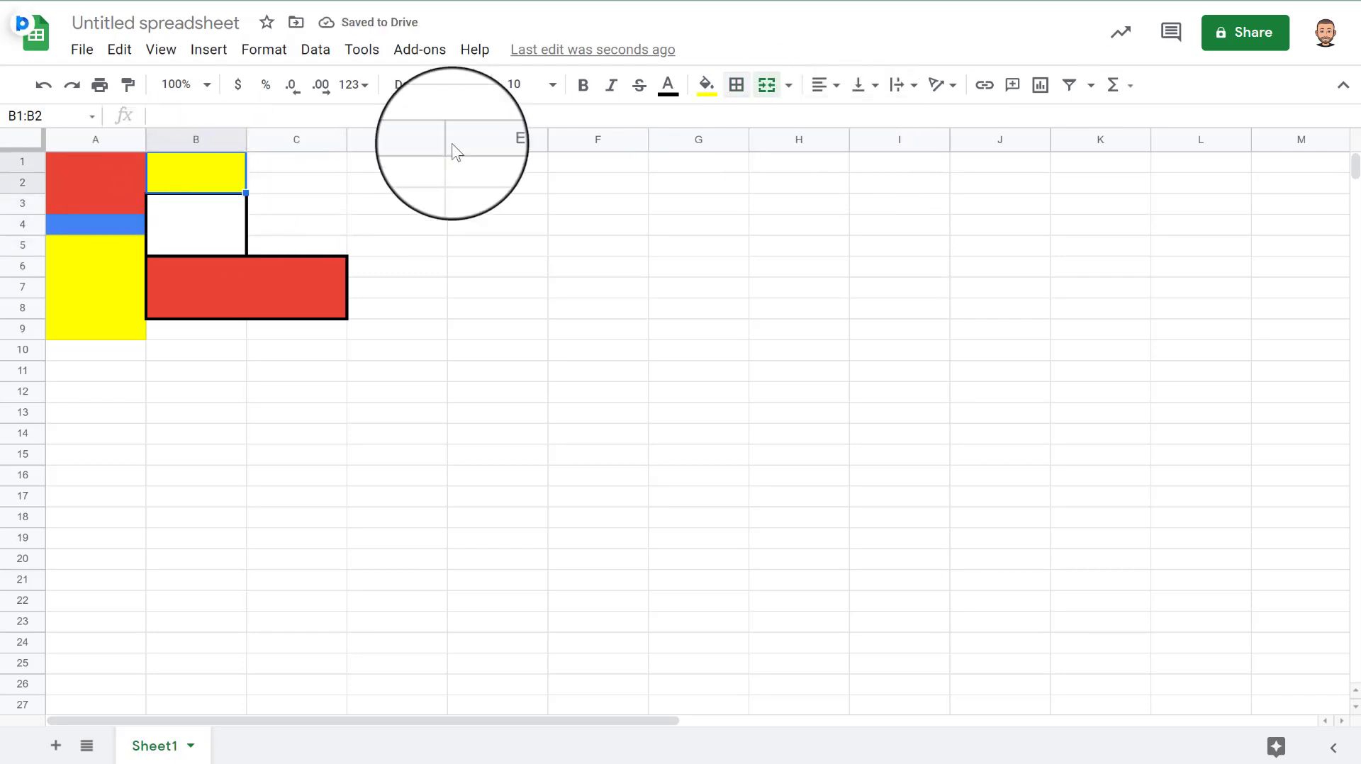
- Set the border line style to a thick solid line with the yellow B1:B2 cell selected
left_click(737, 85)
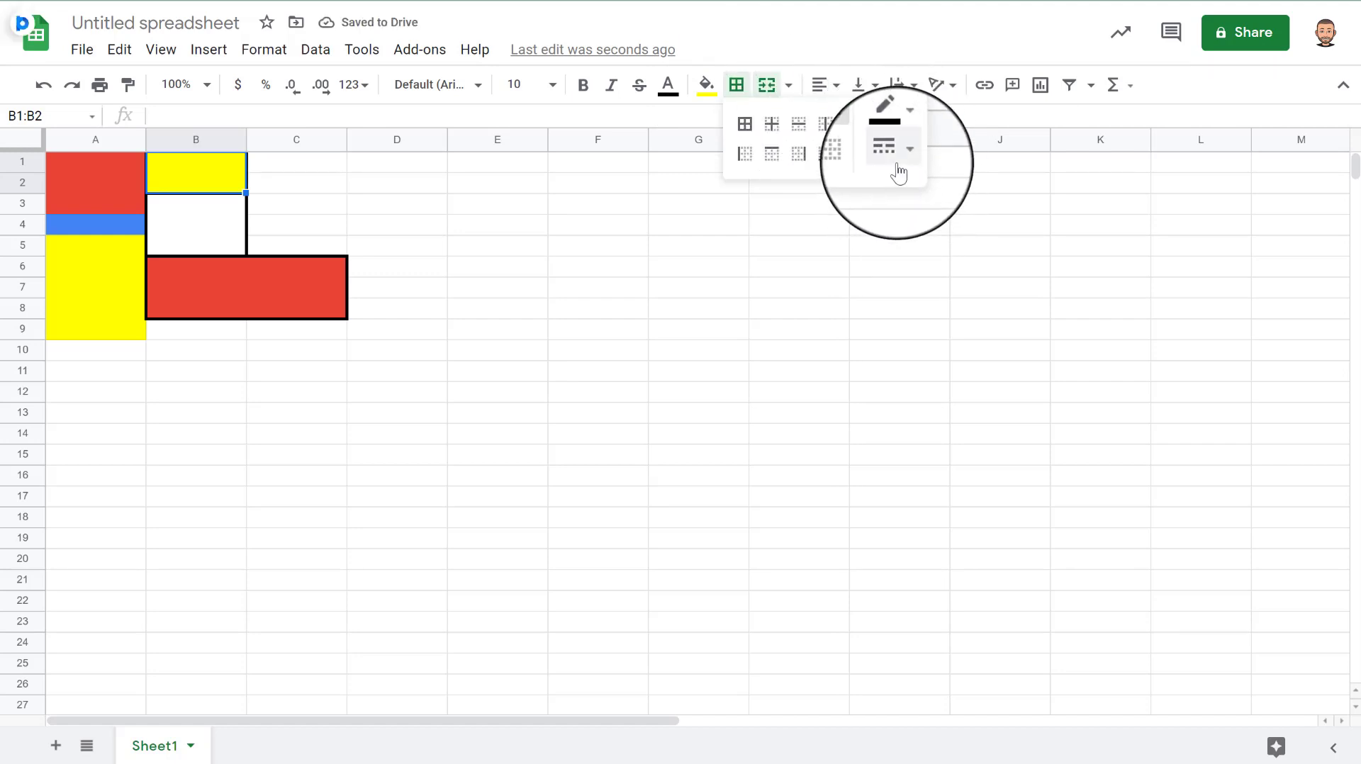
left_click(906, 157)
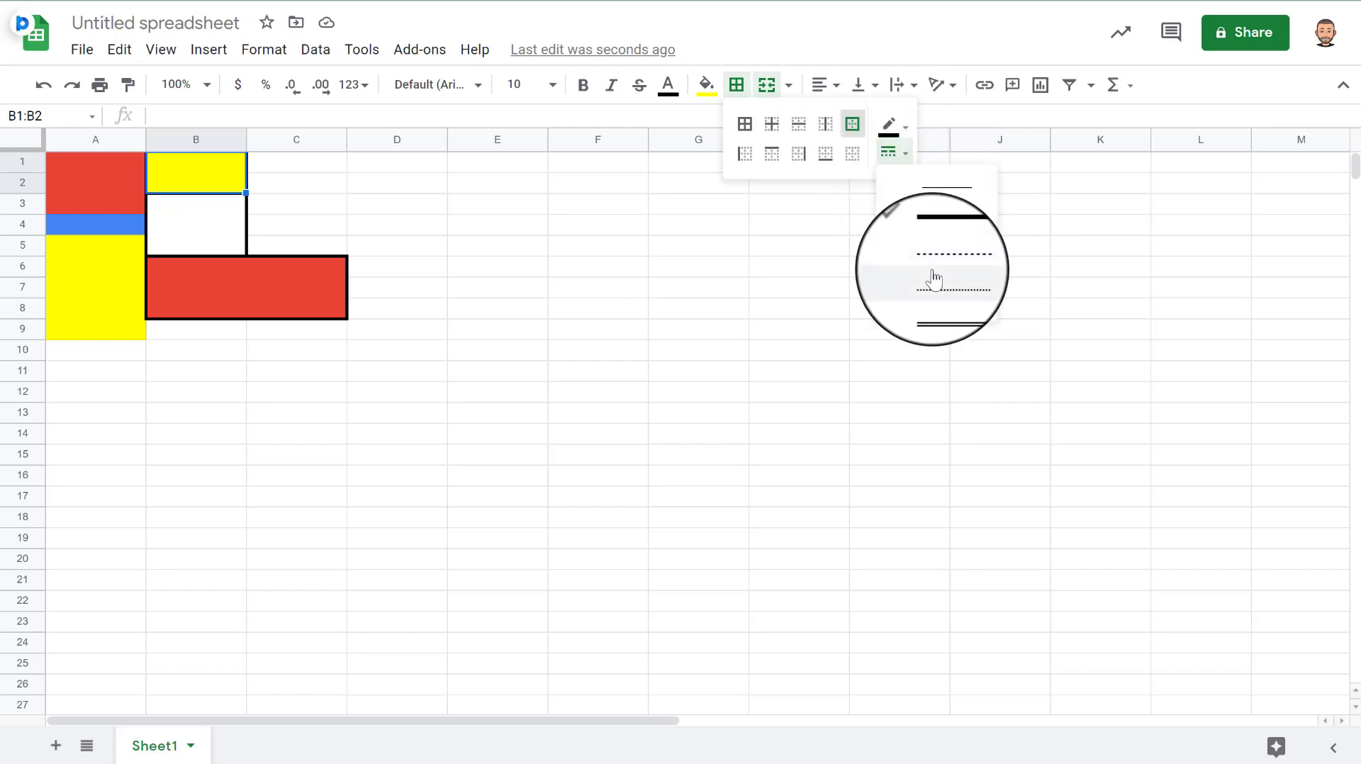
left_click(943, 190)
left_click(304, 248)
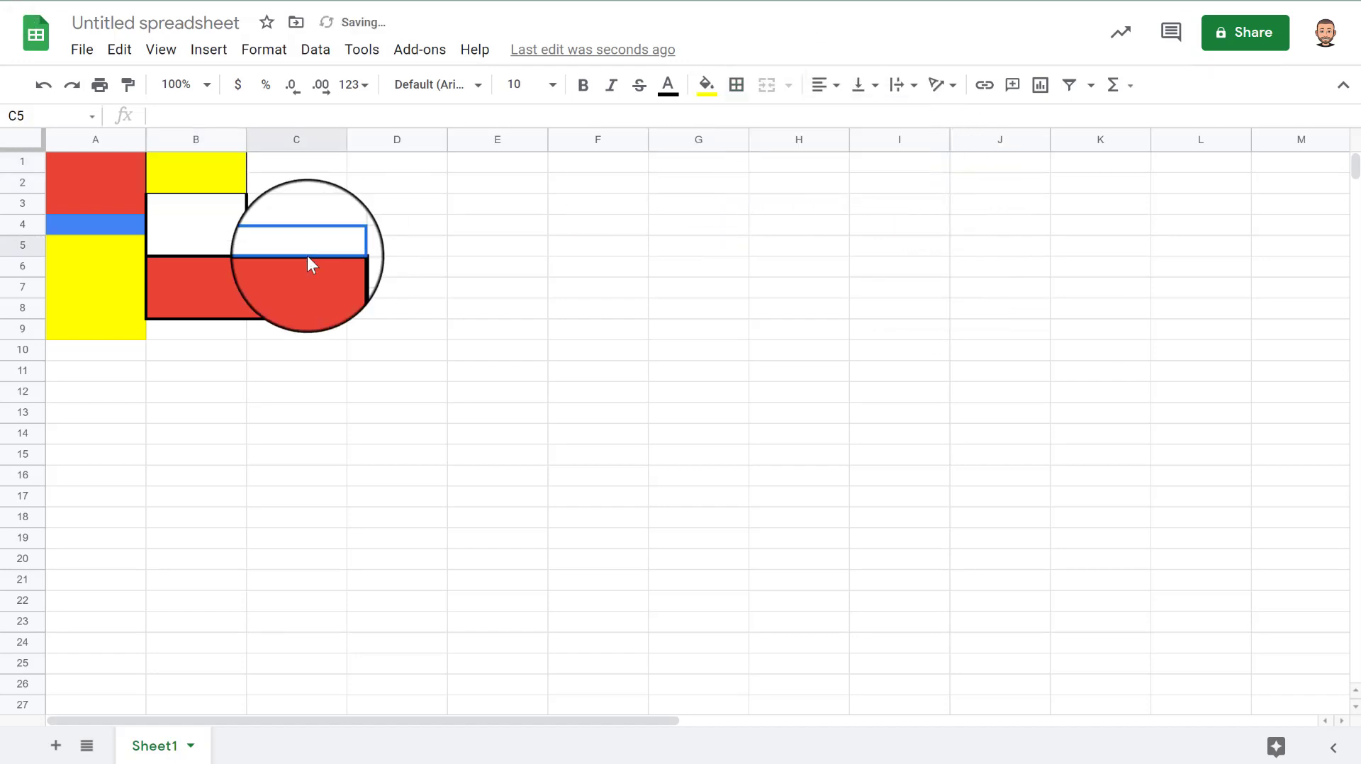
left_click(179, 171)
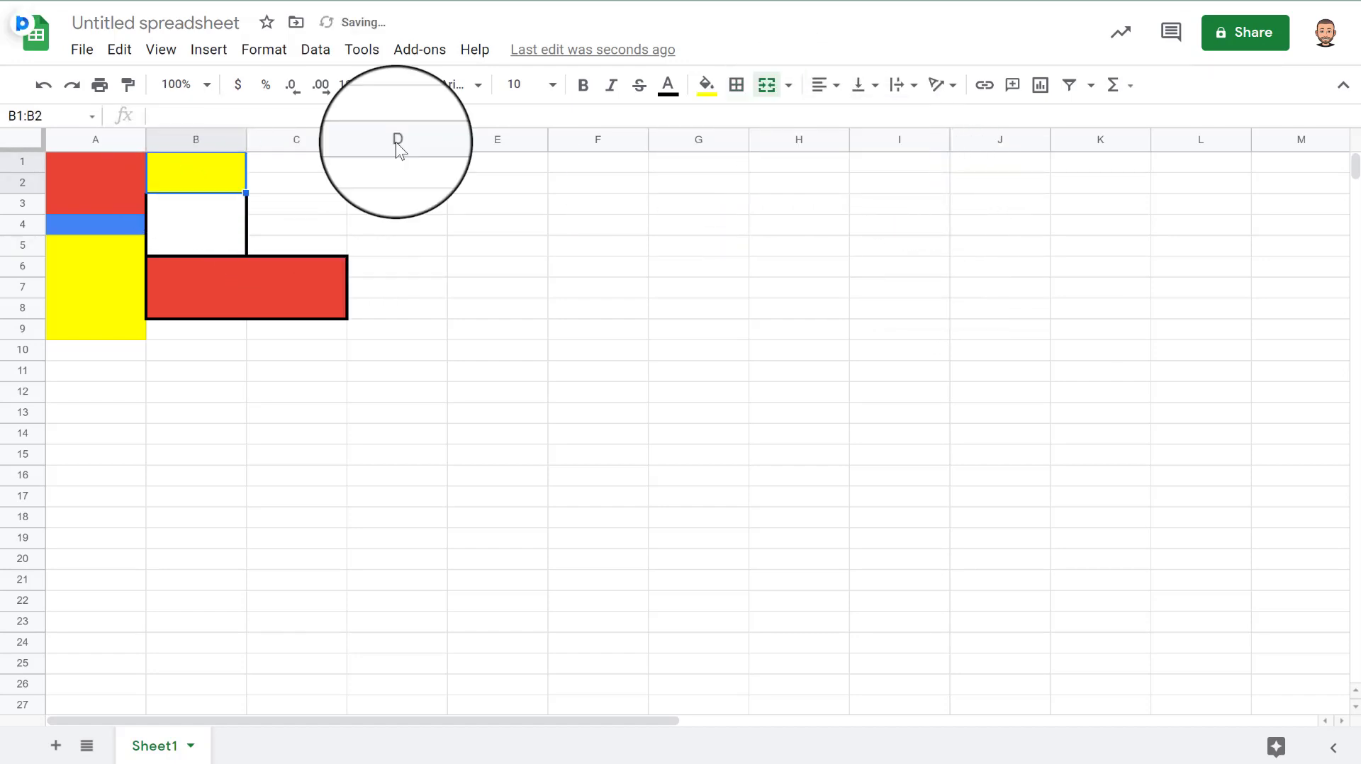
left_click(737, 85)
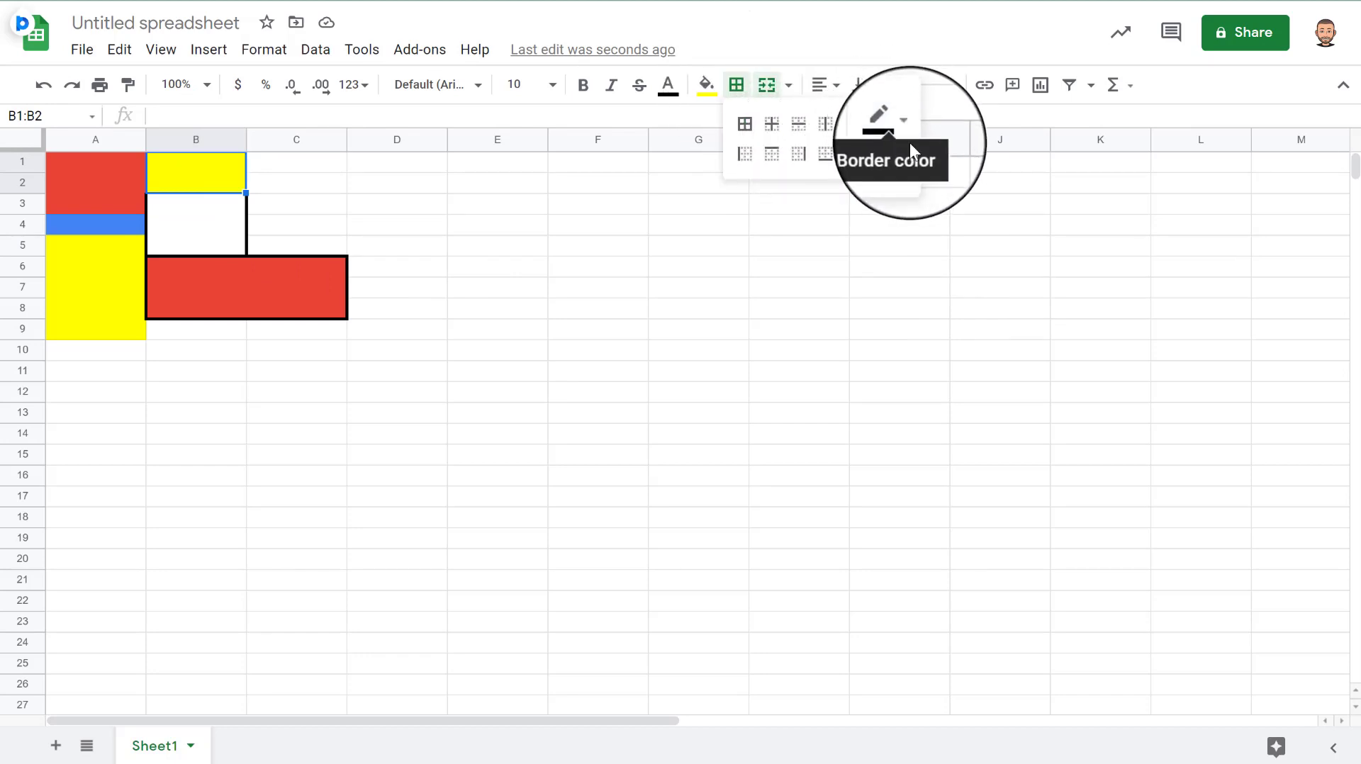
left_click(890, 152)
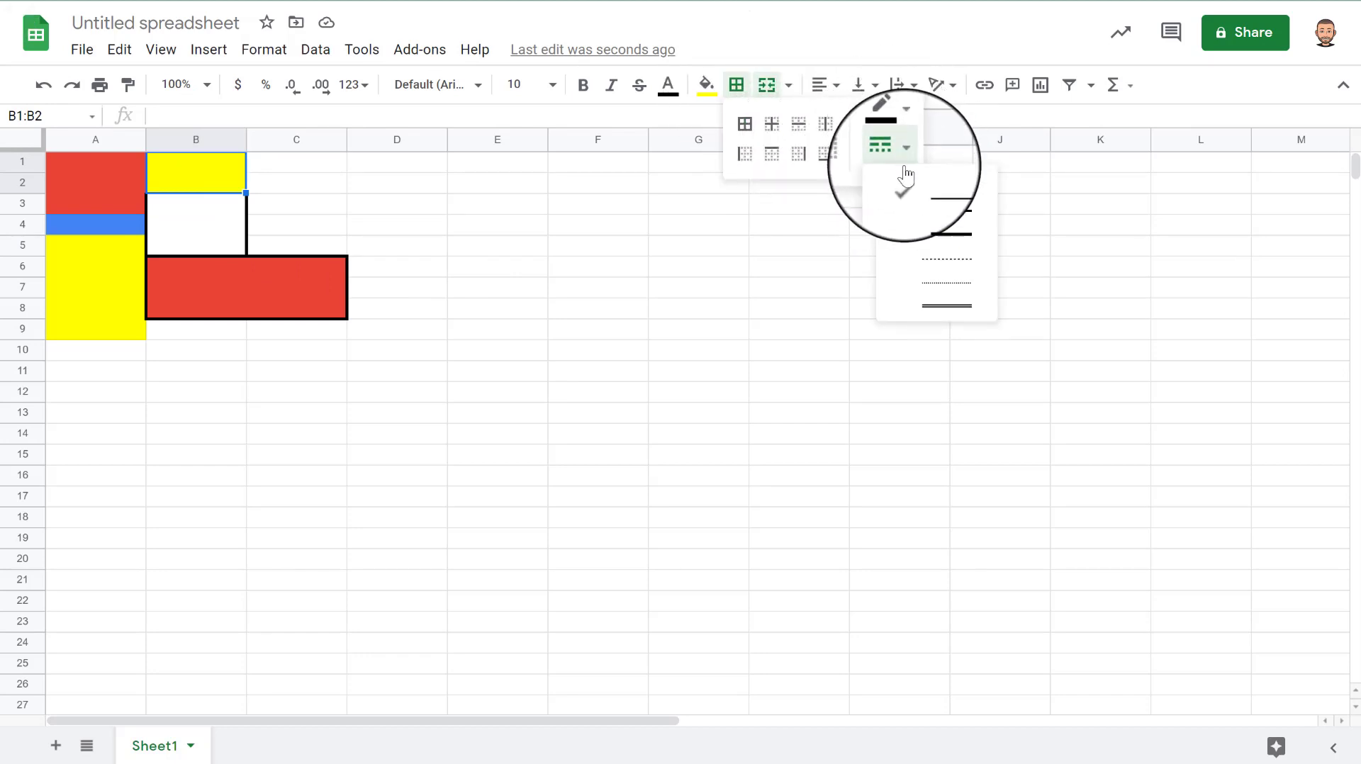
left_click(939, 236)
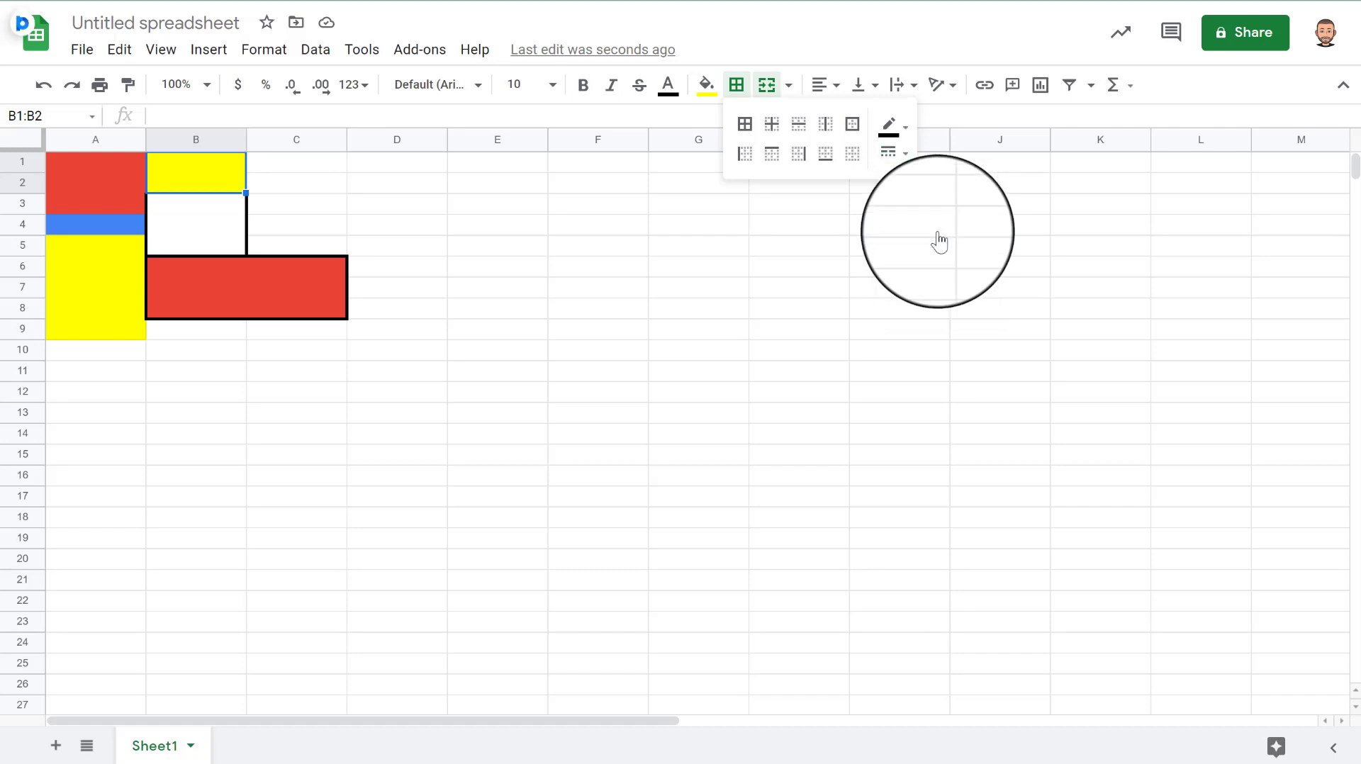
left_click(277, 214)
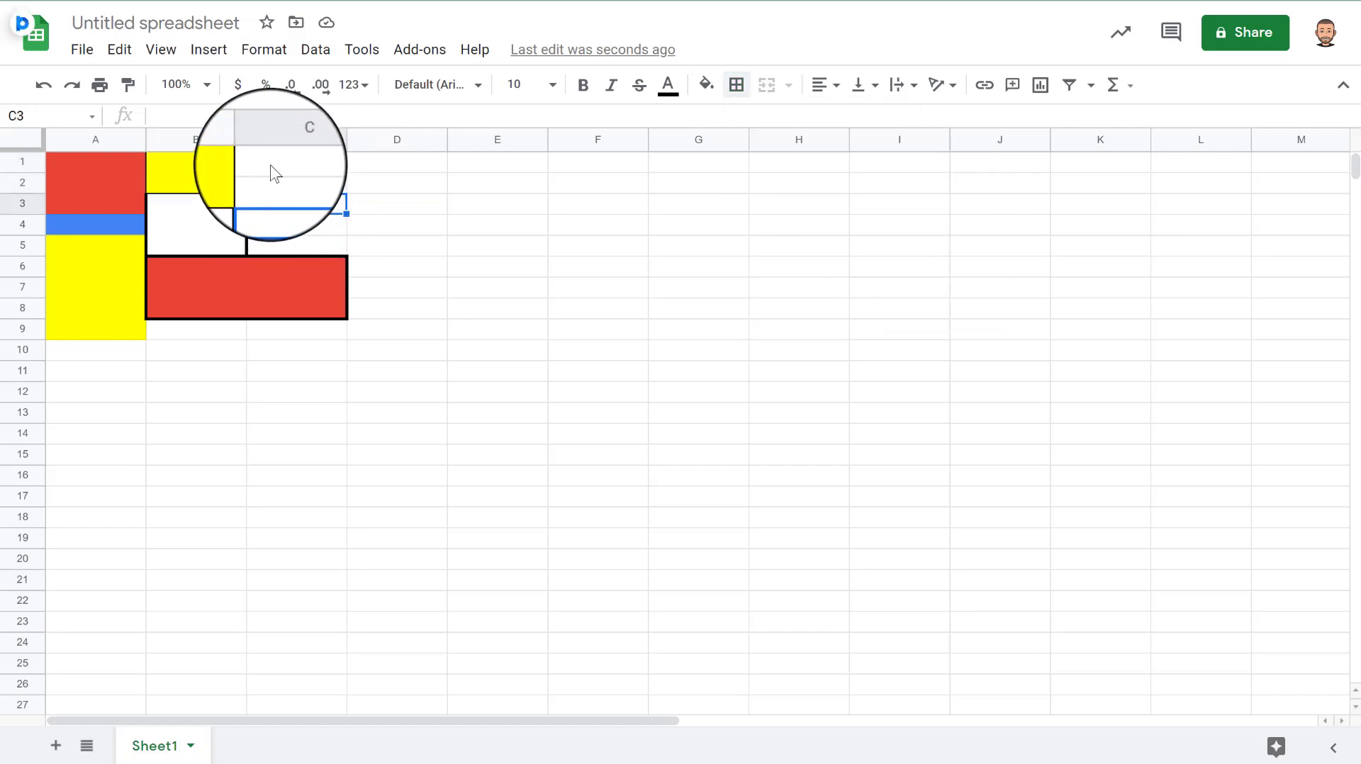
- Merge cells C1:D2 and fill the block with the theme blue
left_click_drag(269, 164, 423, 188)
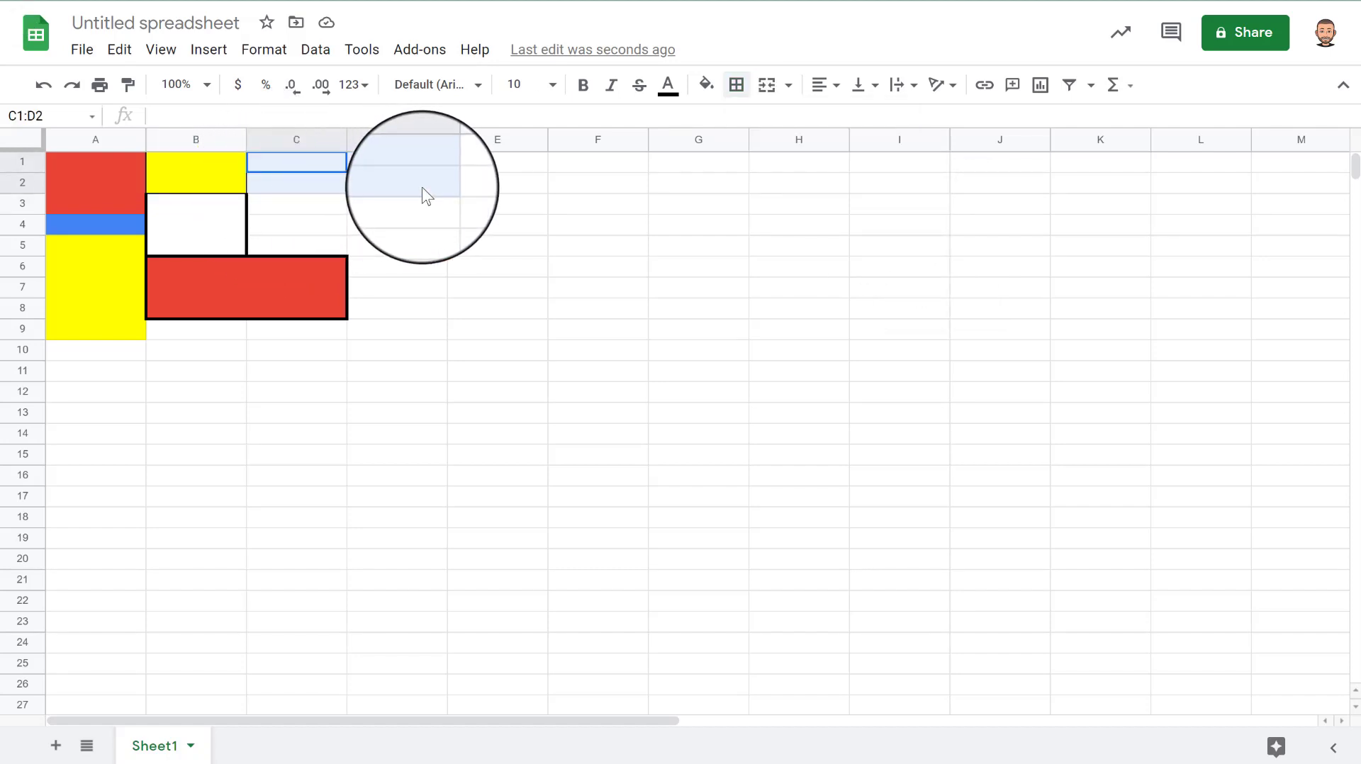
left_click(762, 94)
left_click(705, 88)
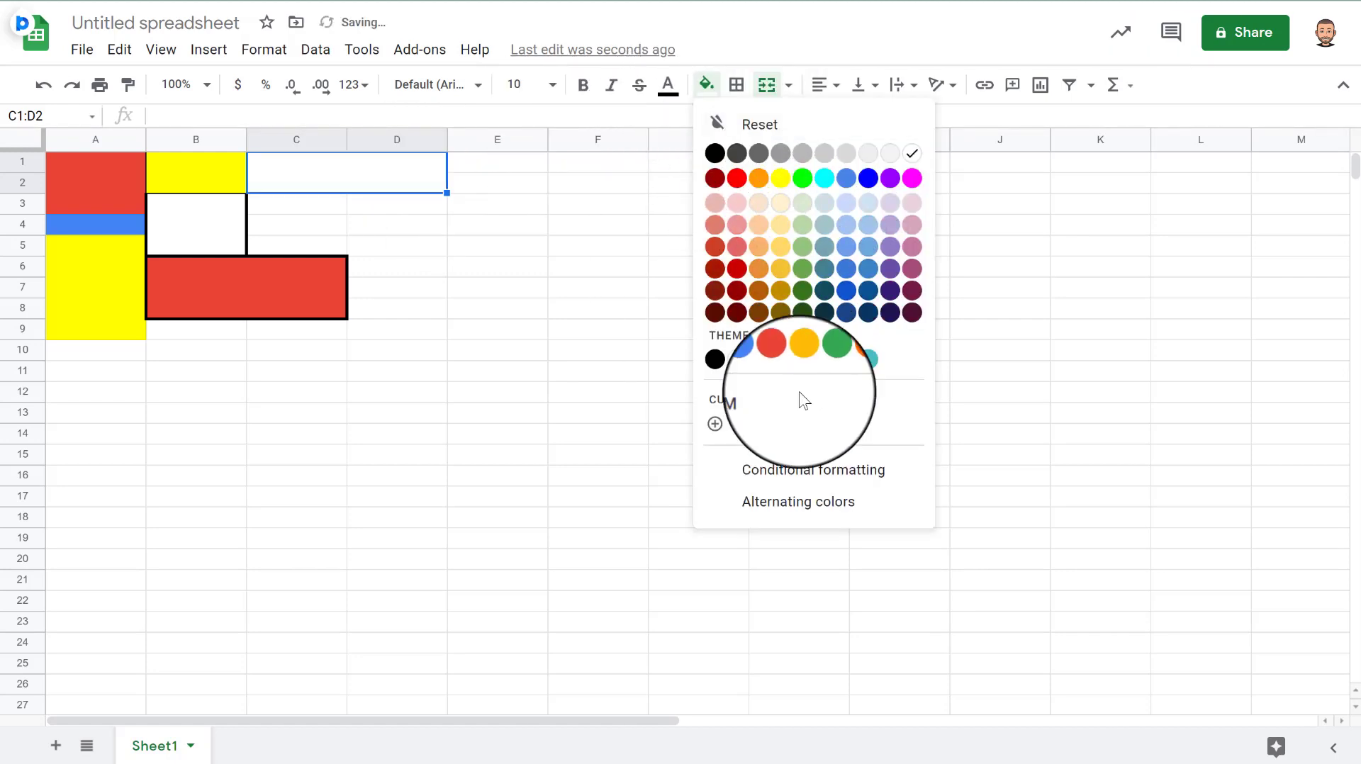
left_click(760, 363)
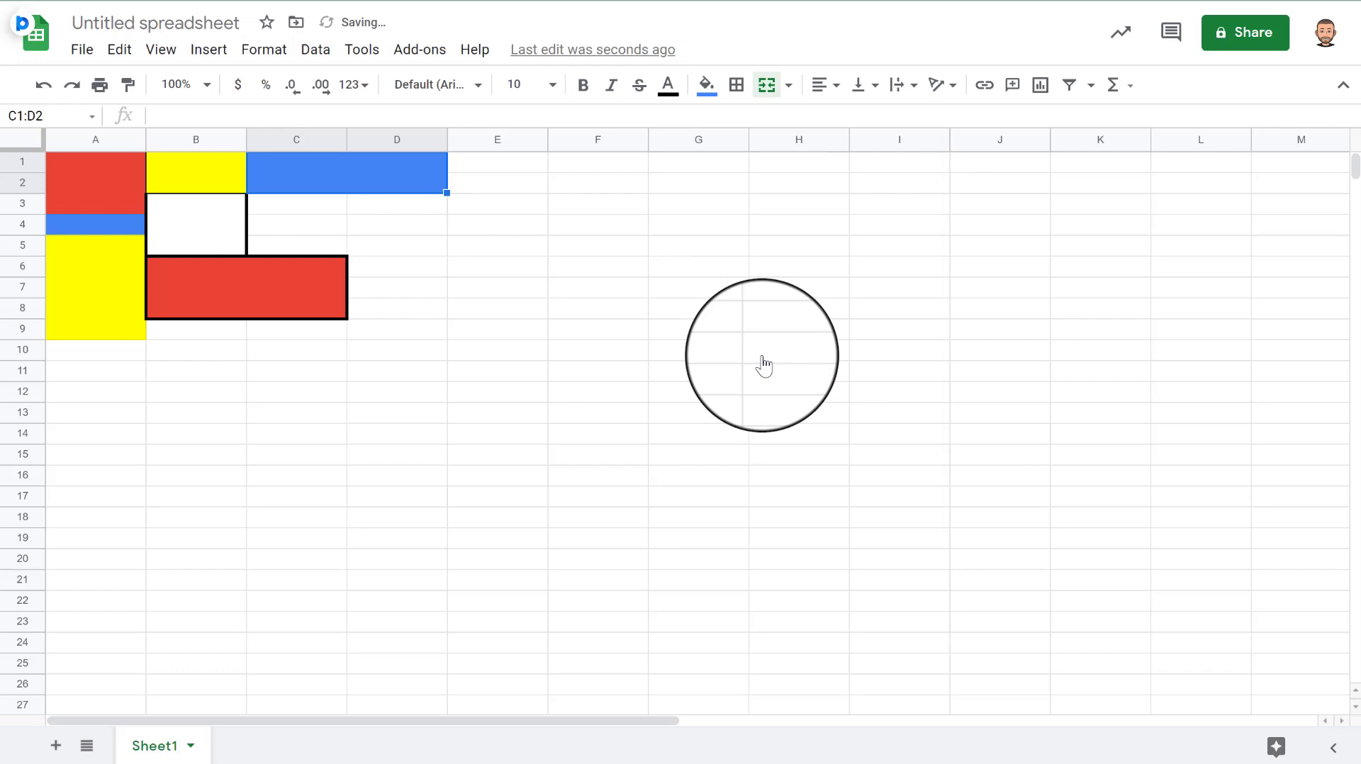
- Add a black outer border around the merged C1:D2 block
left_click(329, 230)
left_click(347, 188)
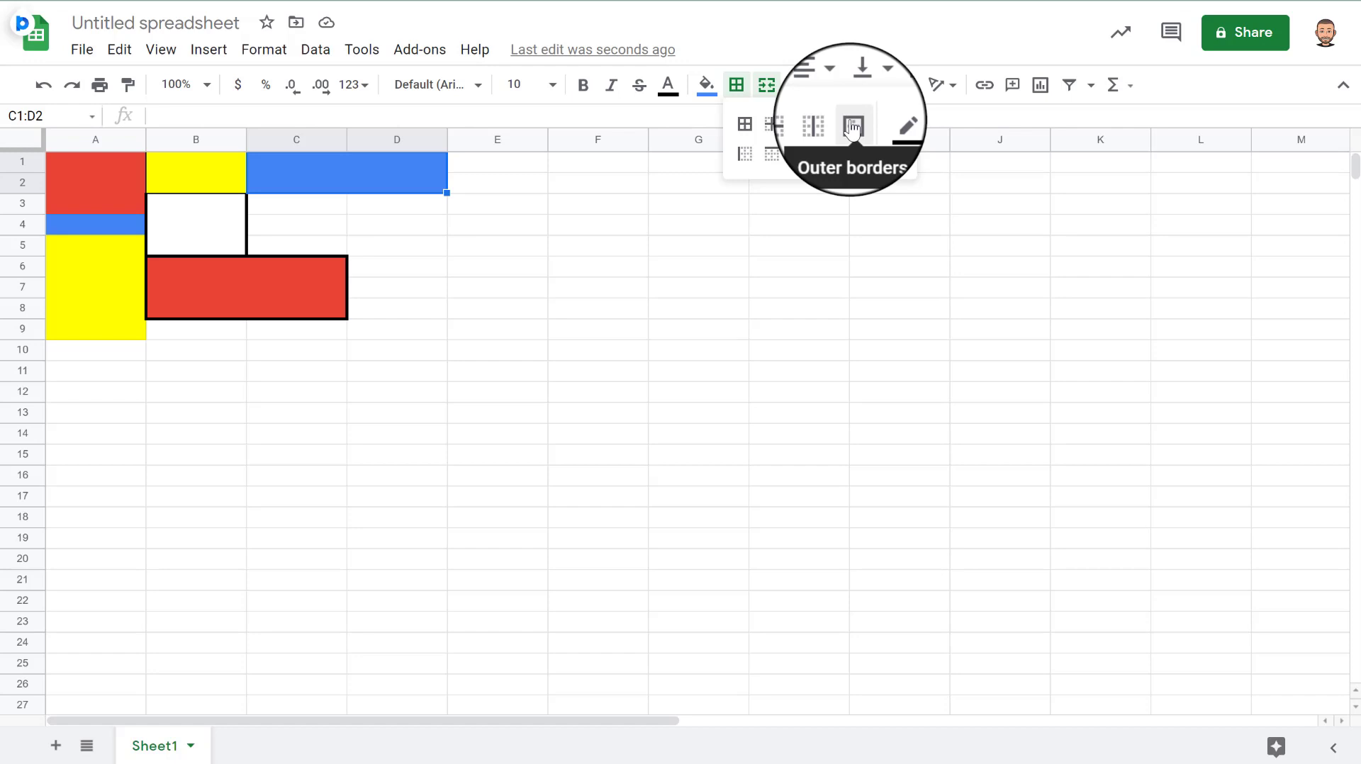
left_click(852, 127)
left_click(364, 210)
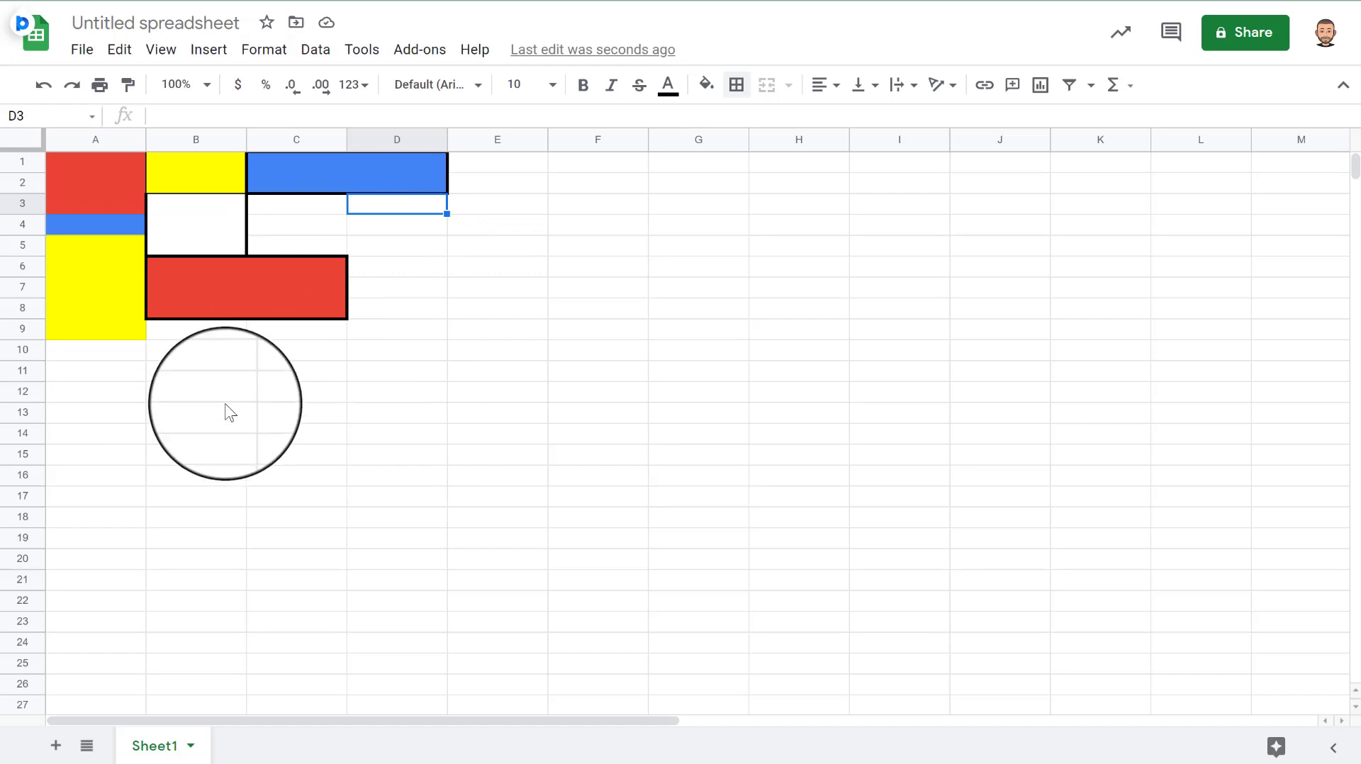
left_click(122, 303)
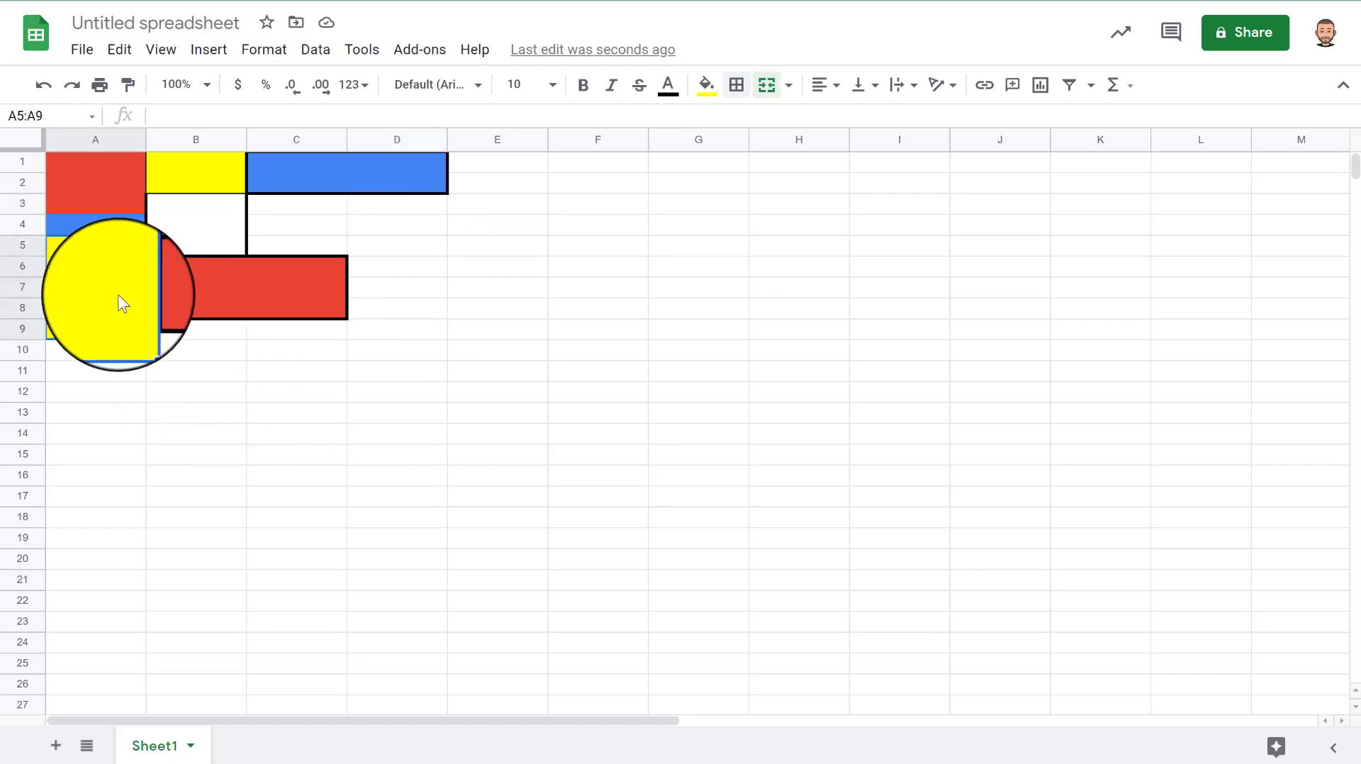
left_click(192, 375)
left_click(83, 49)
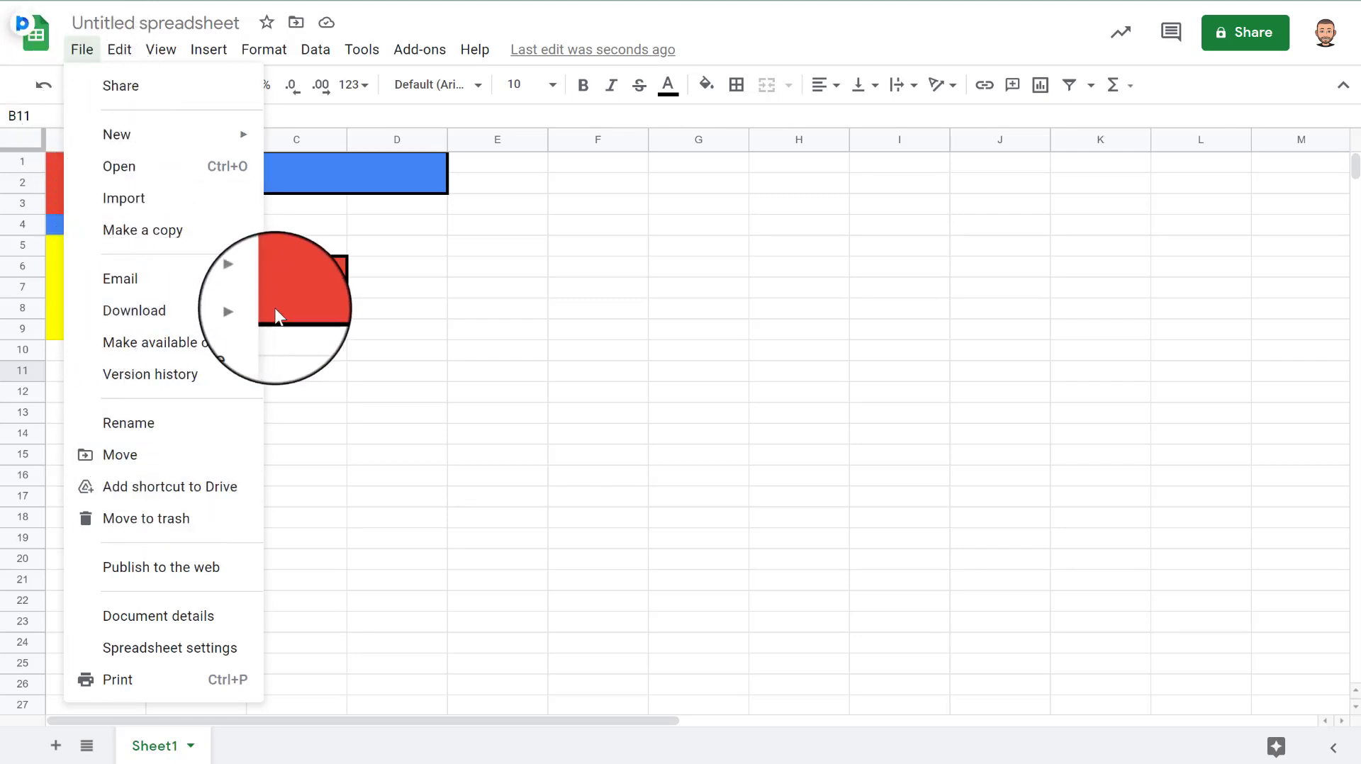
mouse_move(243, 310)
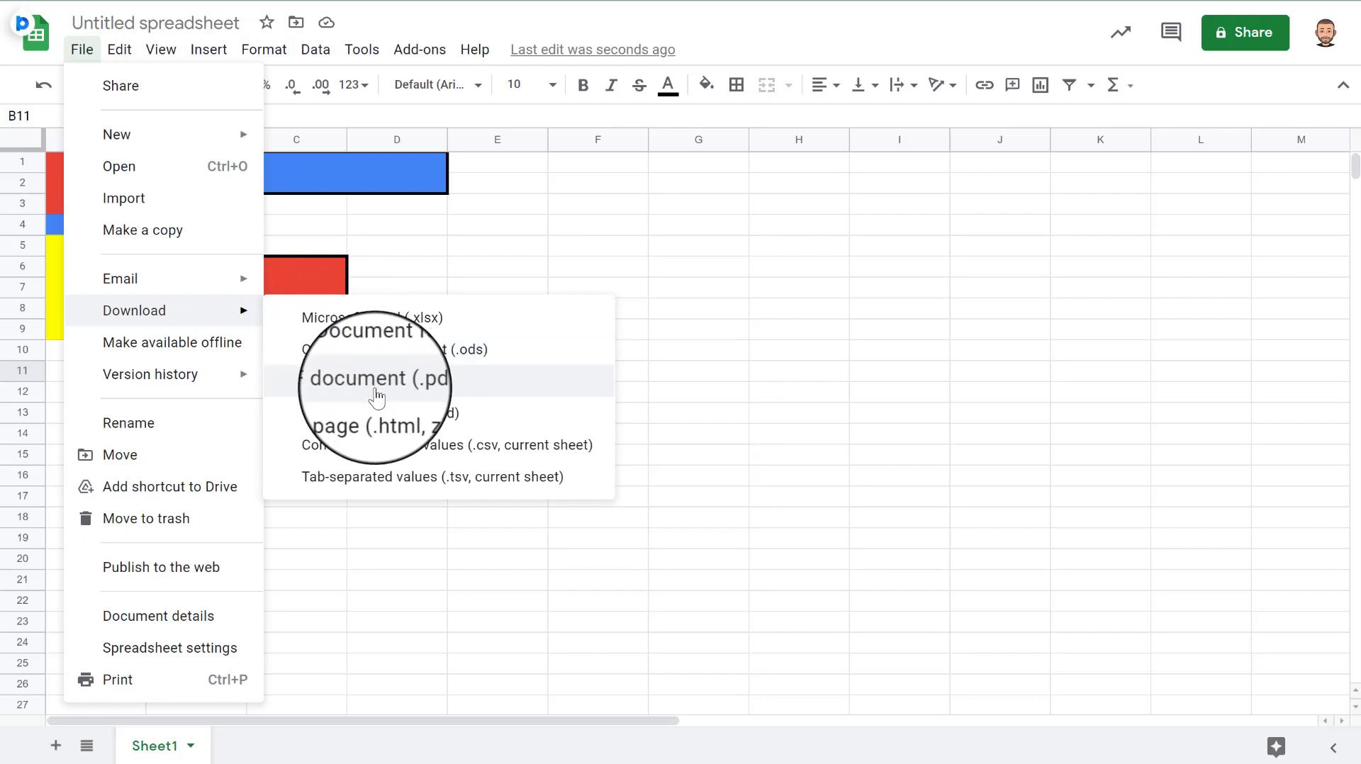
- Open the sharing settings and set link access to Fort Worth ISD
left_click(1245, 32)
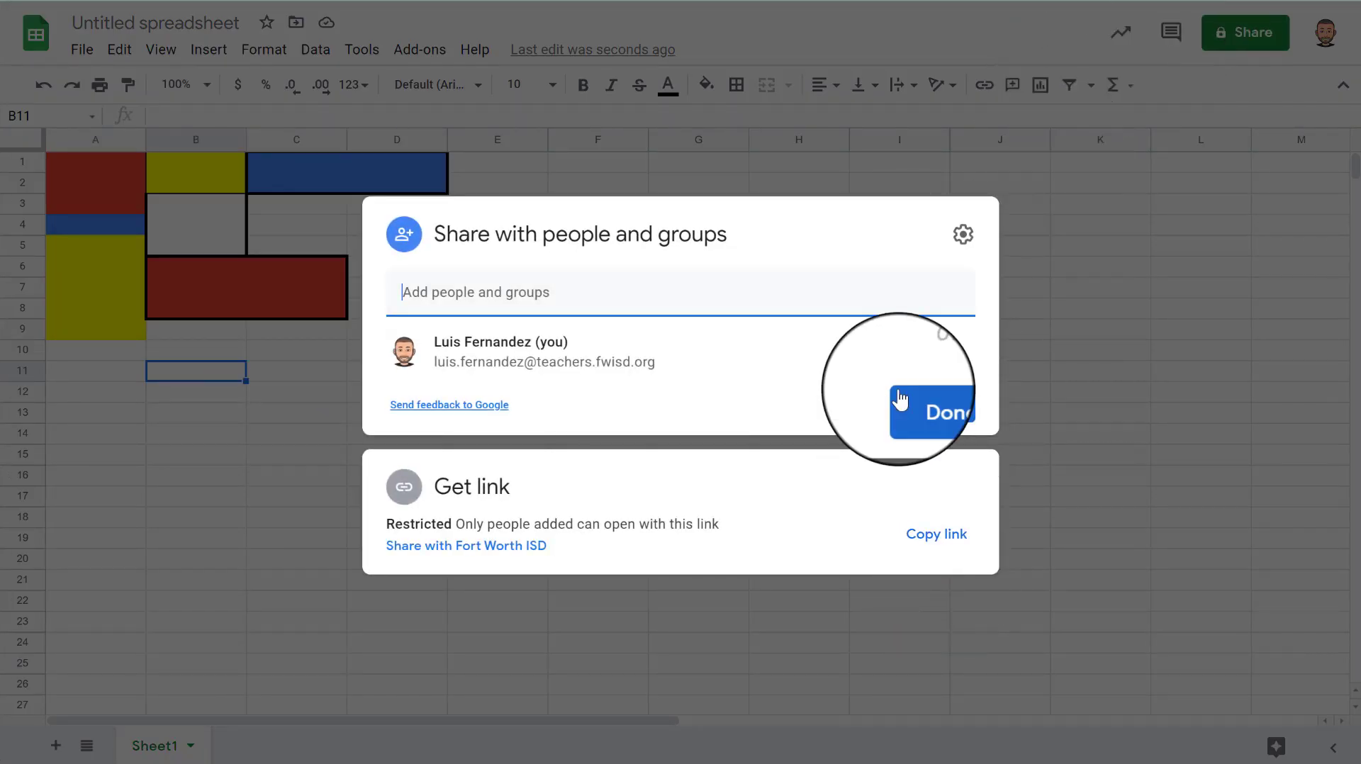
left_click(448, 532)
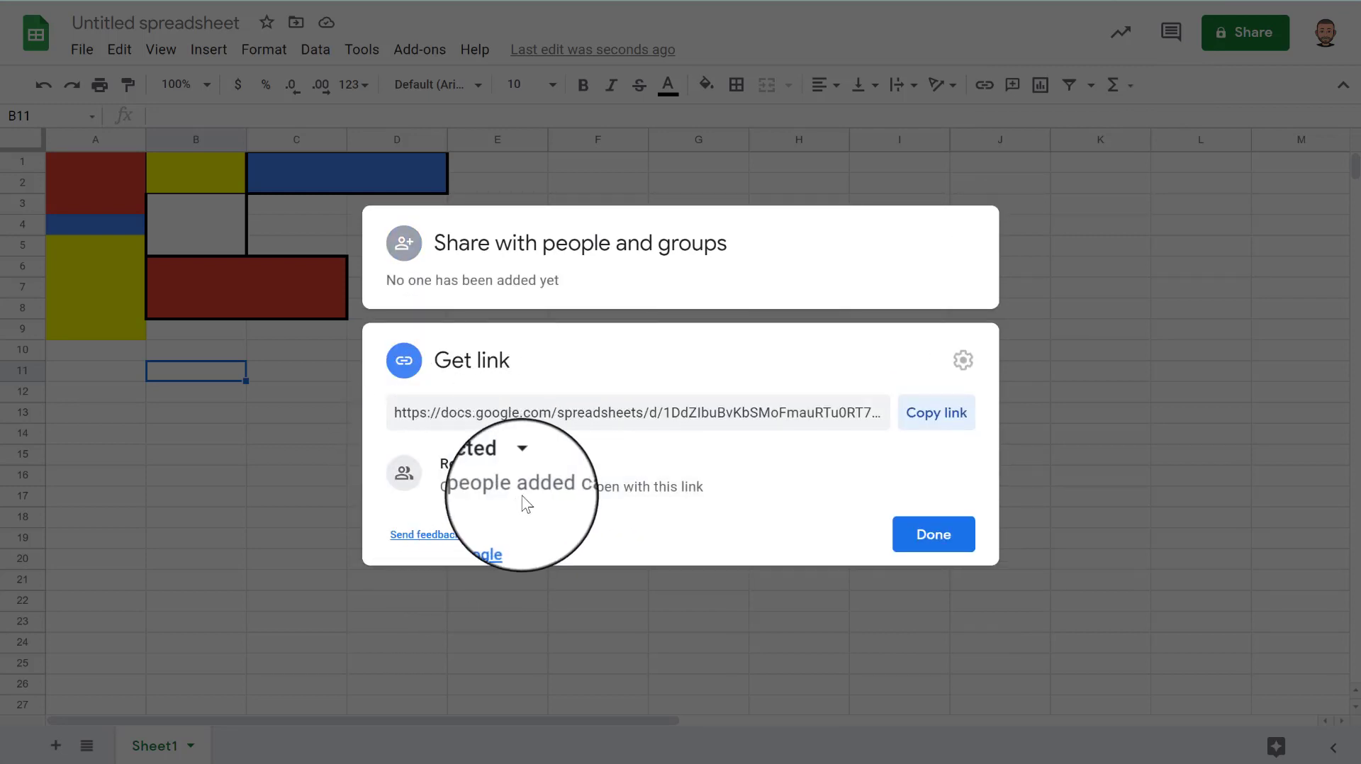
left_click(466, 474)
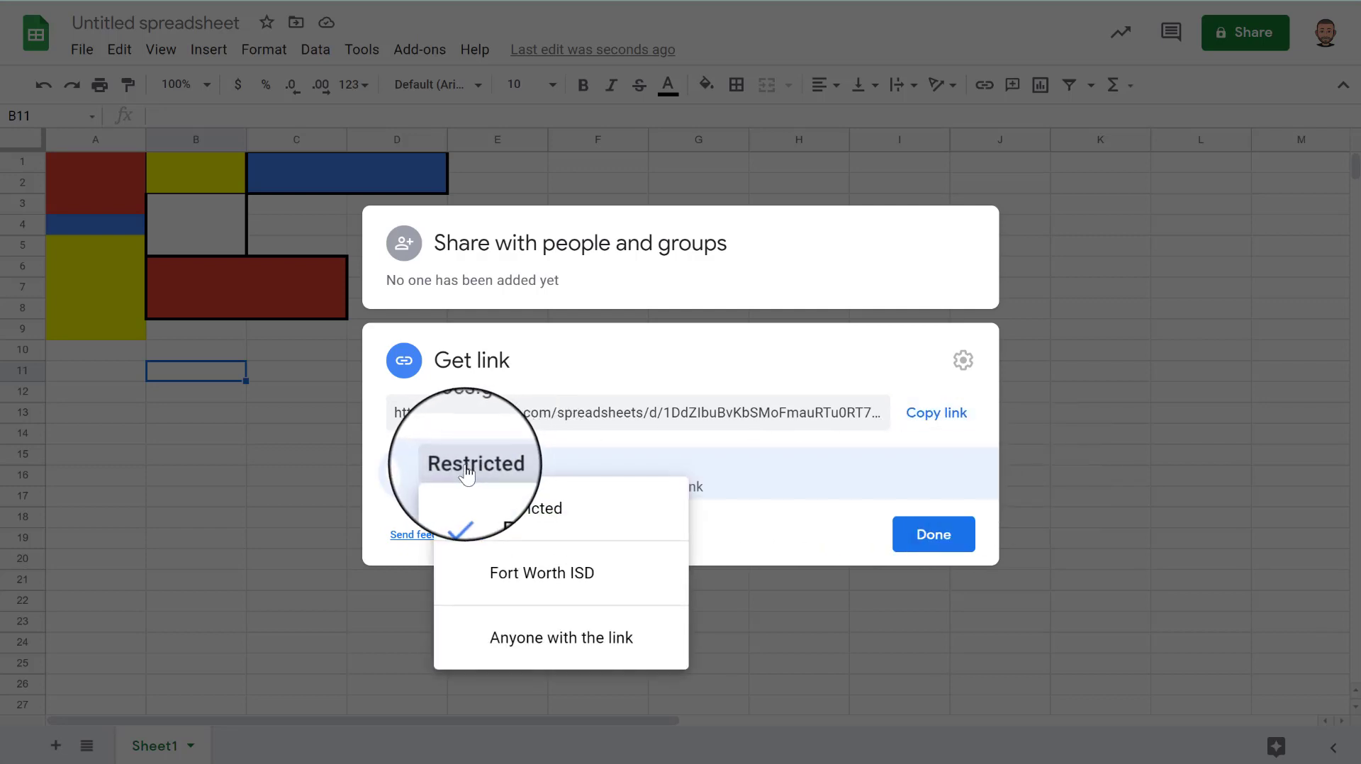
left_click(504, 575)
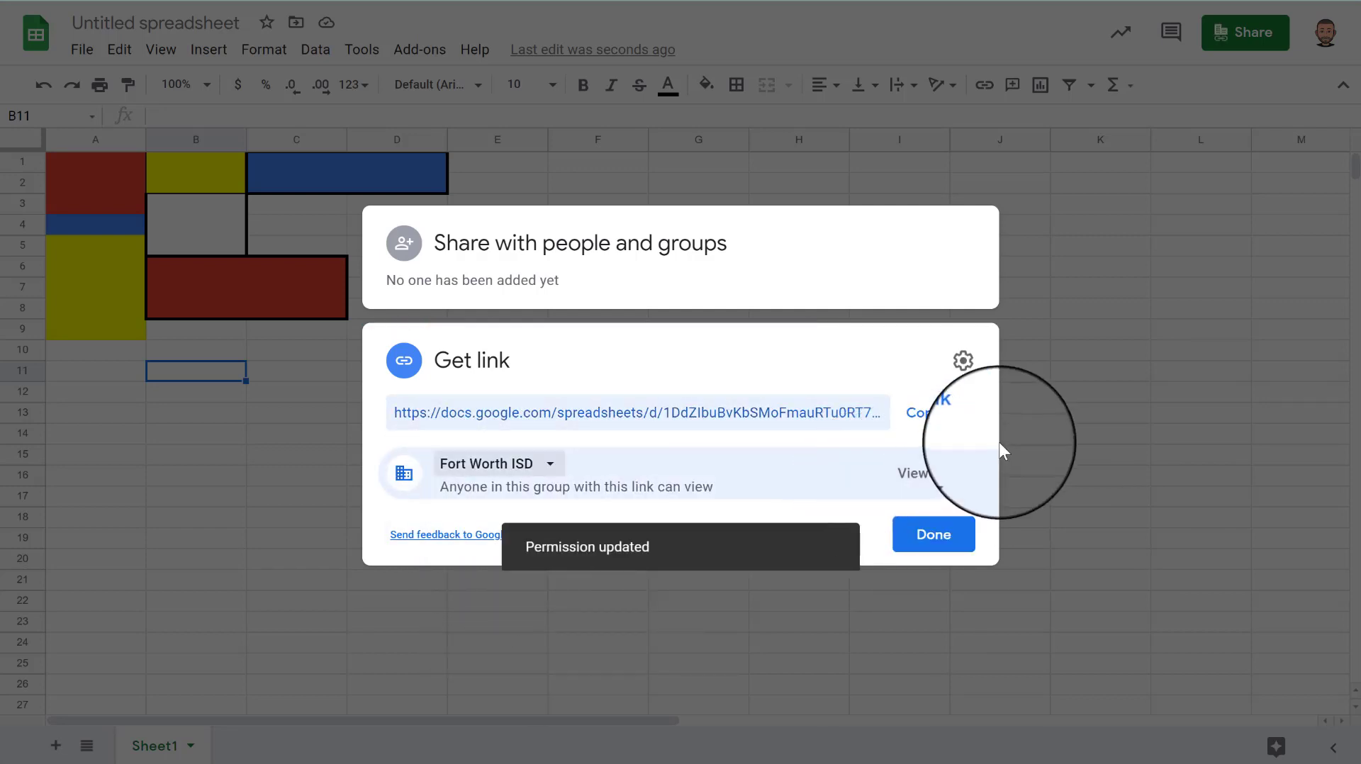